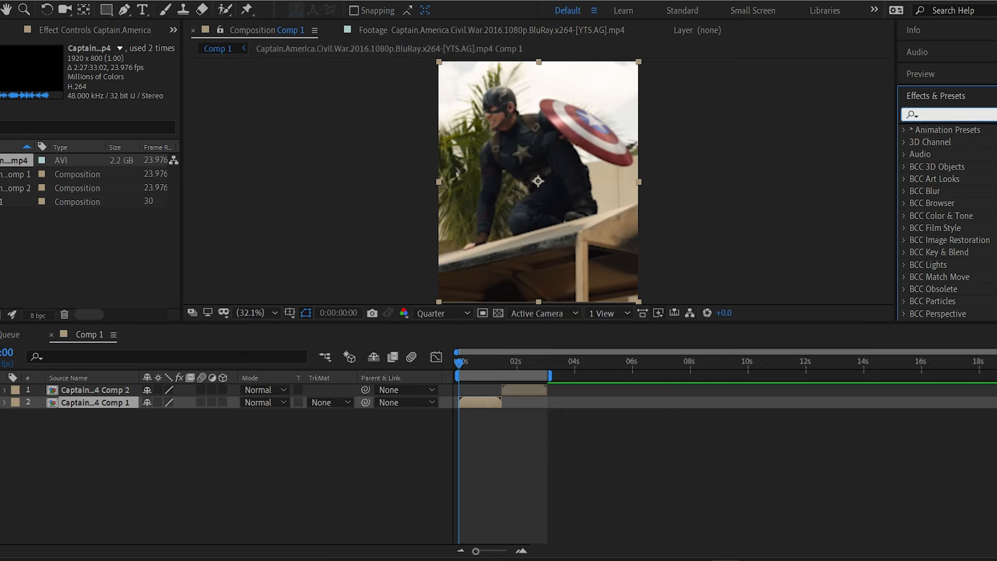
Step: Apply the Twixtor Pro effect to the Captain Comp 1 layer and switch its Use GPU option to ON
{"action": "type", "text": "twixt"}
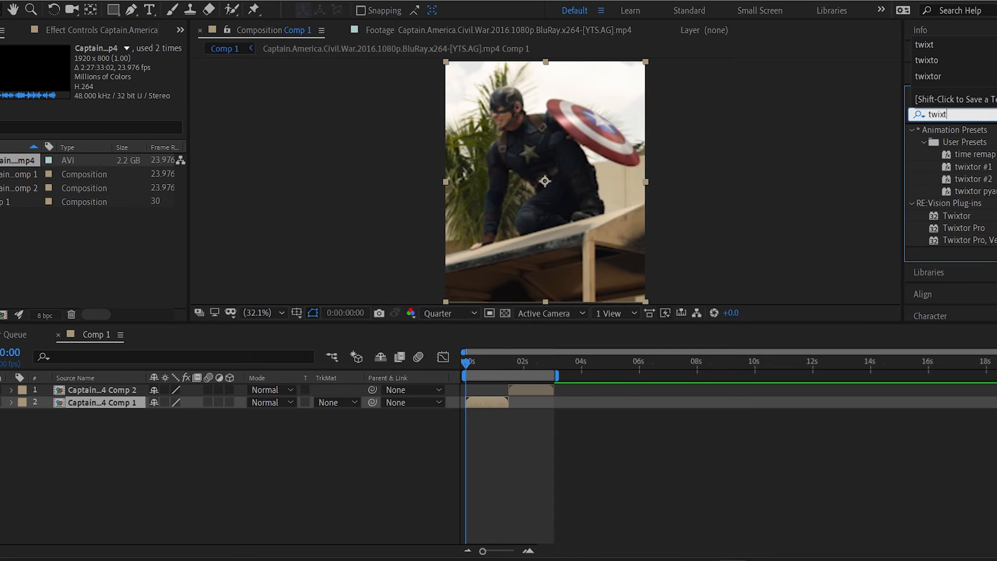
{"action": "left_click", "coordinate": [974, 227]}
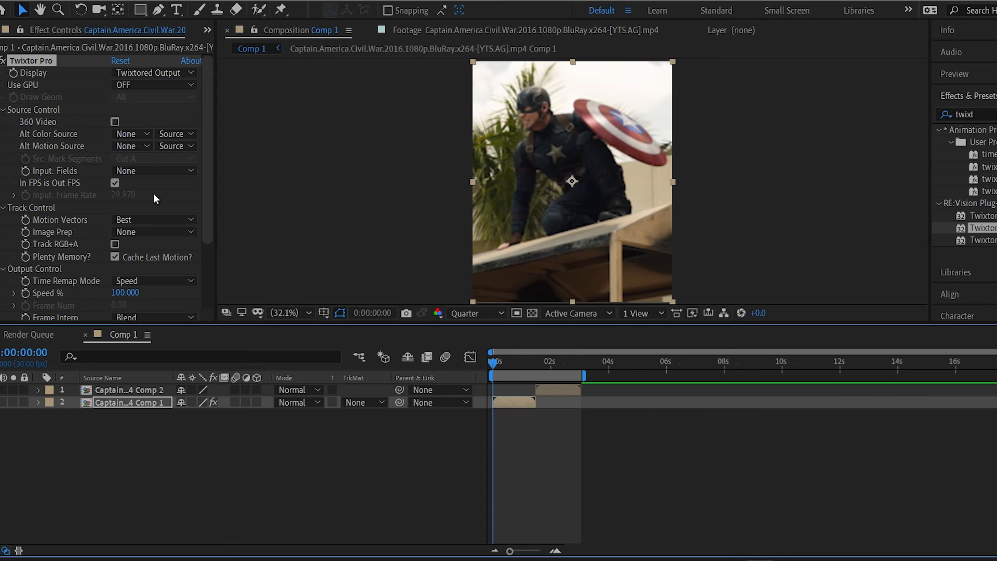
{"action": "left_click", "coordinate": [167, 86]}
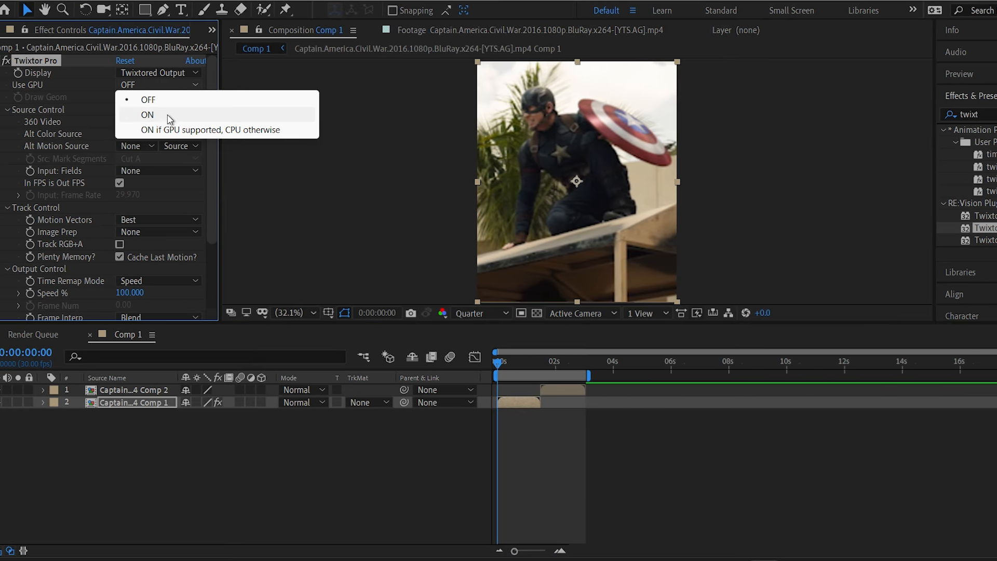
{"action": "left_click", "coordinate": [166, 115]}
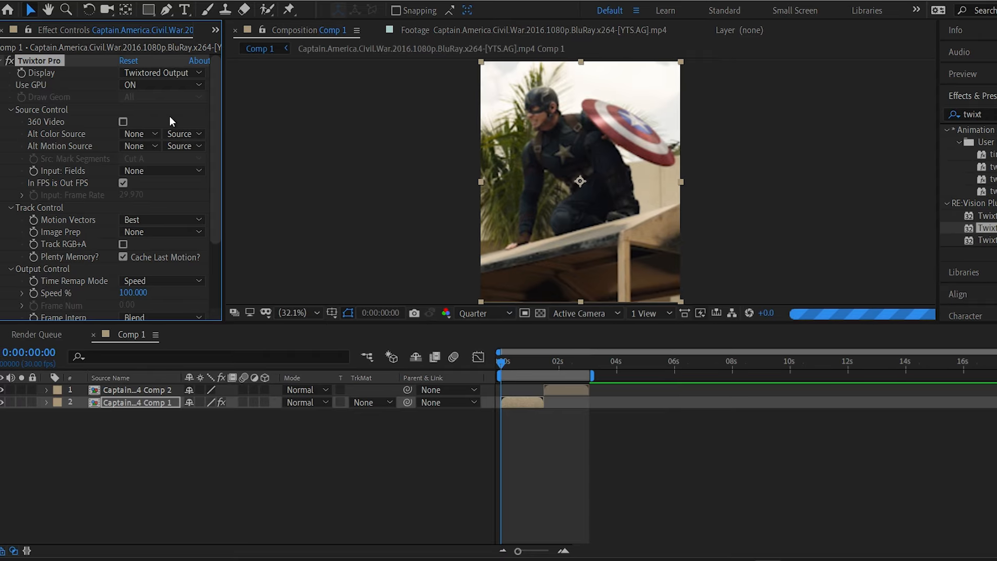
Step: Disable In FPS is Out FPS in Twixtor Pro and set the input frame rate to 23.976
{"action": "left_click", "coordinate": [126, 185]}
{"action": "left_click", "coordinate": [134, 193]}
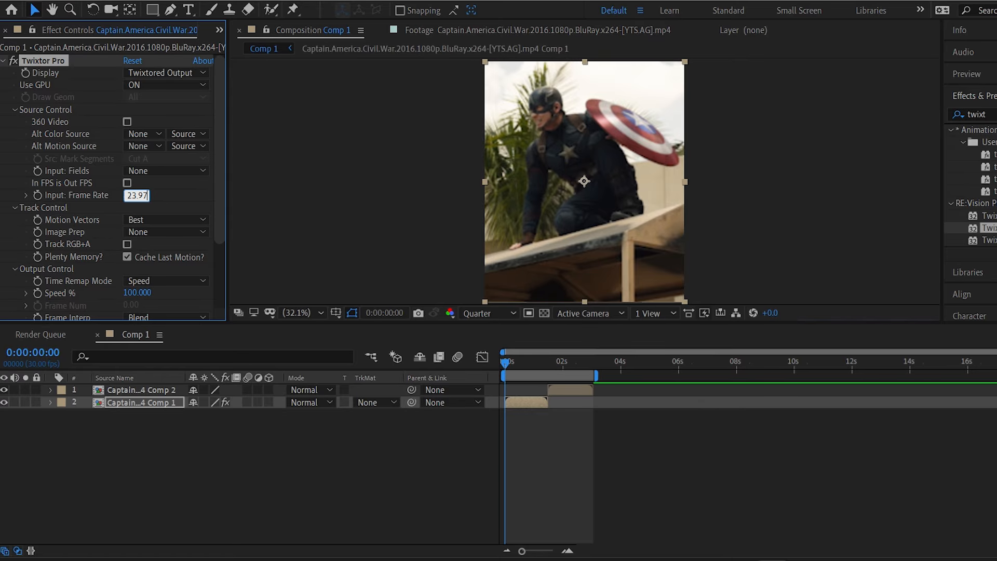
{"action": "type", "text": "23.976"}
{"action": "key", "text": "Return"}
Step: Keyframe Twixtor Pro's Speed % at 150 at the start of the layer and reveal the keyframe in the timeline
{"action": "left_click", "coordinate": [136, 293]}
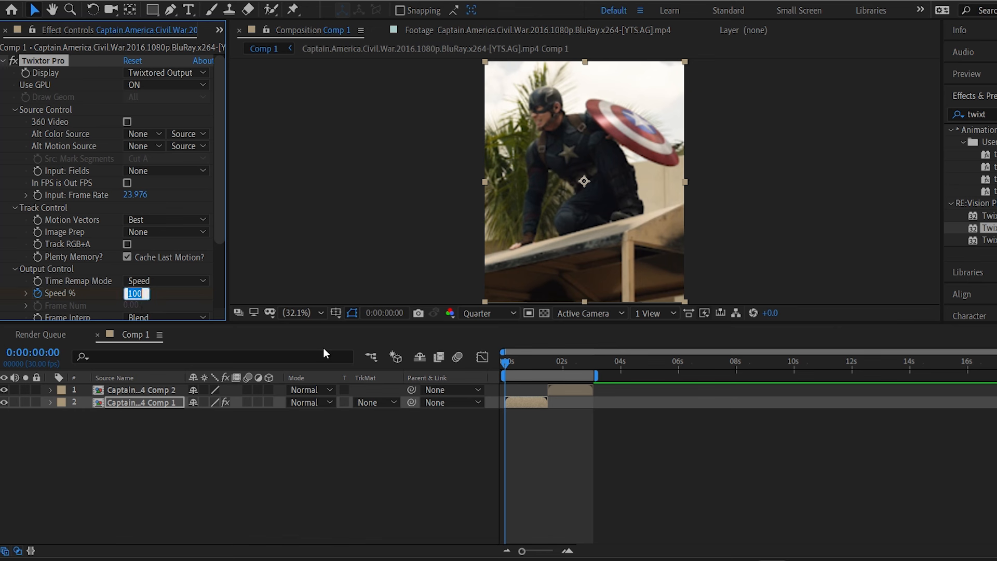
{"action": "key", "text": "Return"}
{"action": "left_click", "coordinate": [544, 551]}
{"action": "key", "text": "u"}
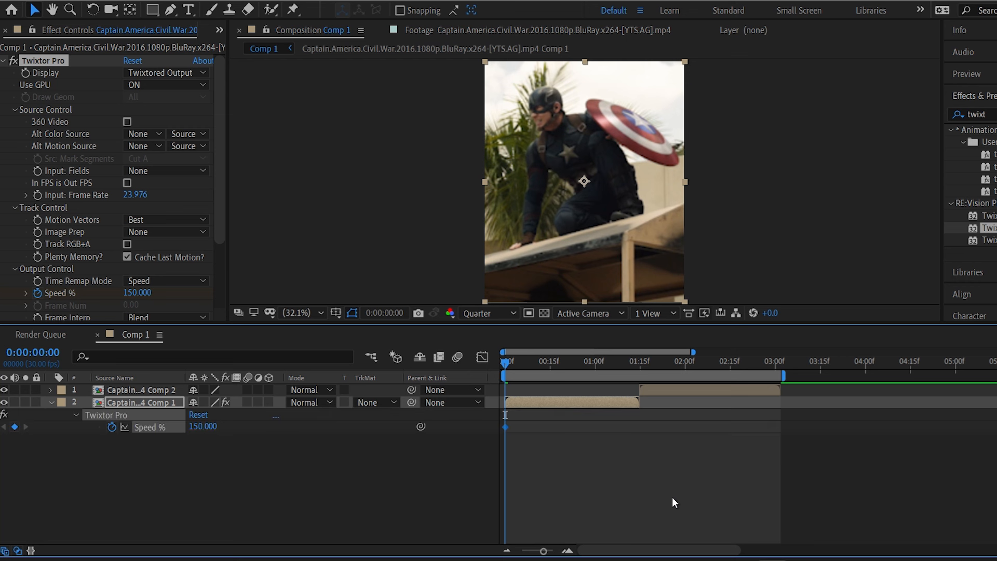
Step: Add a Speed % keyframe of -150 at 0:00:01:15, where the Comp 1 layer ends
{"action": "left_click", "coordinate": [570, 359]}
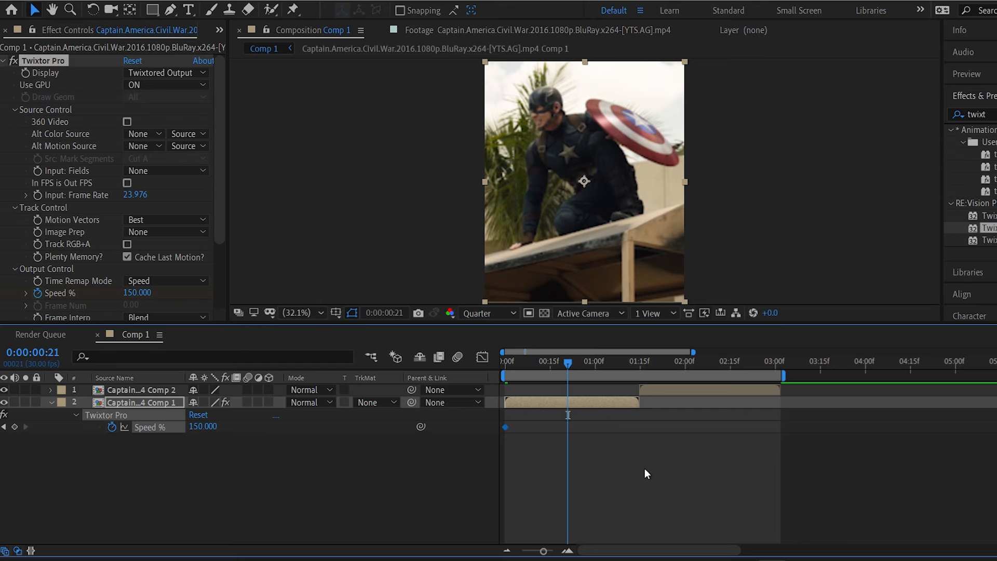
{"action": "key", "text": "o"}
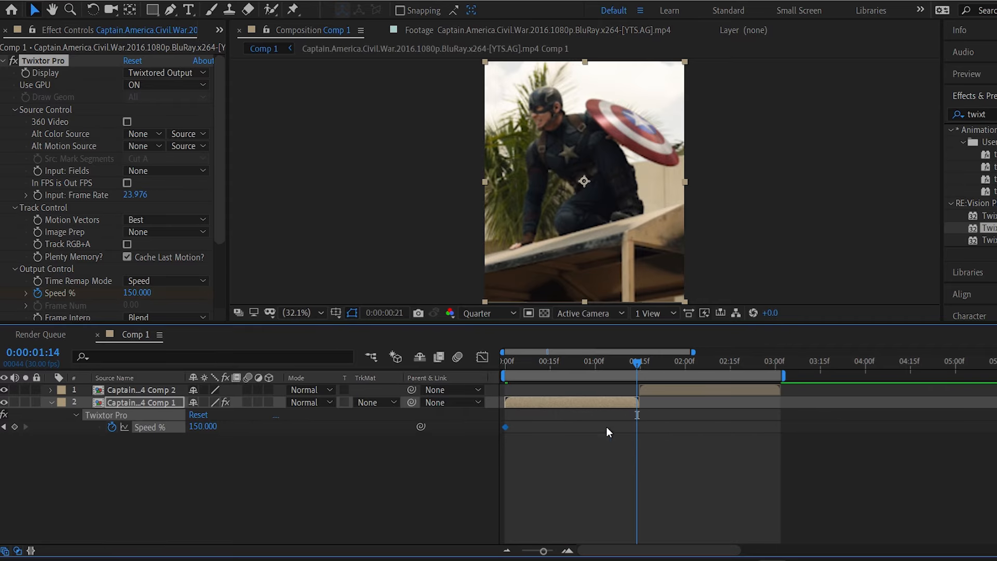
{"action": "key", "text": "Page_Down"}
{"action": "left_click", "coordinate": [140, 293]}
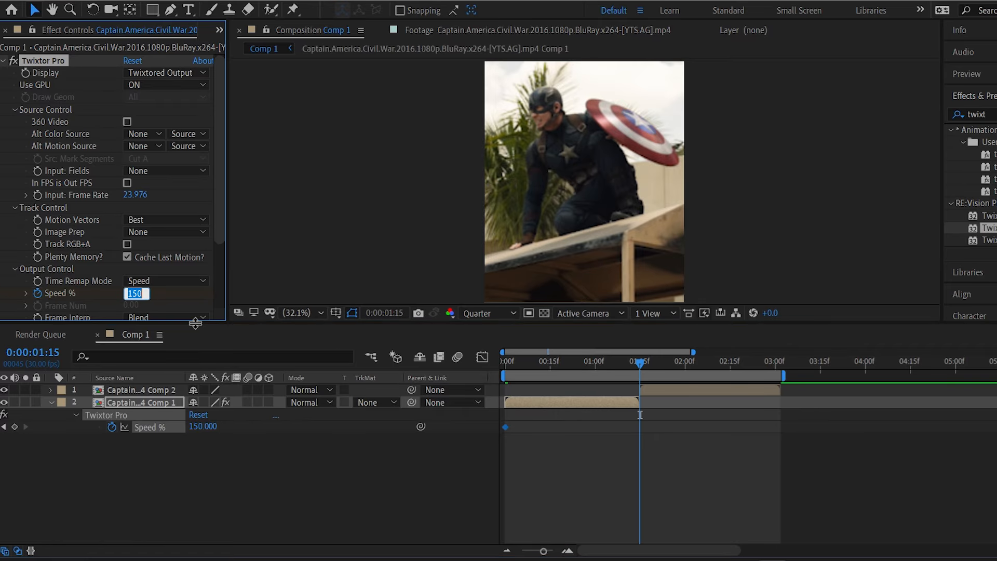
{"action": "type", "text": "-"}
{"action": "key", "text": "Return"}
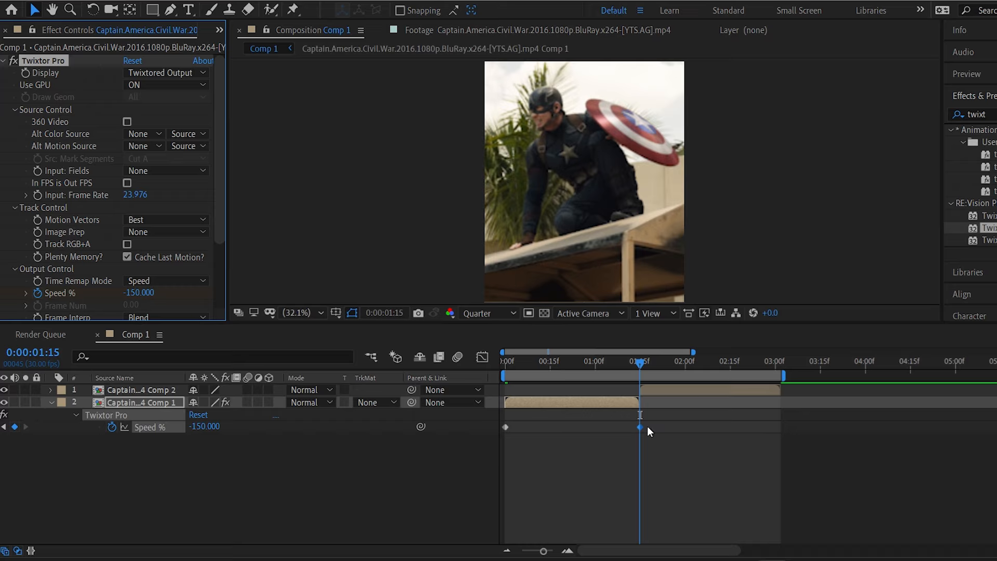
Step: Easy-ease both Speed % keyframes and show their value graph fitted in the Graph Editor
{"action": "left_click_drag", "start_coordinate": [662, 435], "coordinate": [453, 434]}
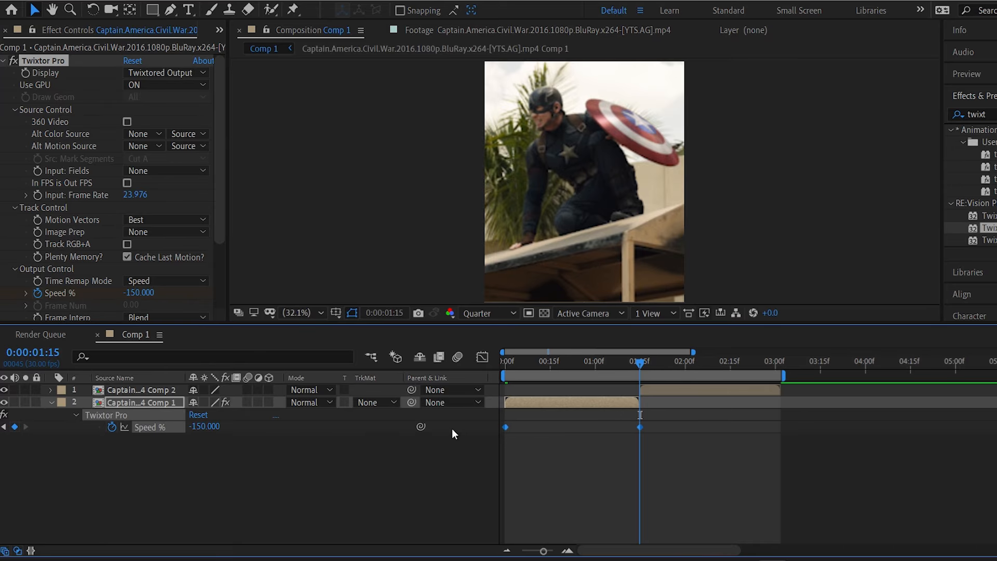
{"action": "key", "text": "F9"}
{"action": "left_click", "coordinate": [478, 359]}
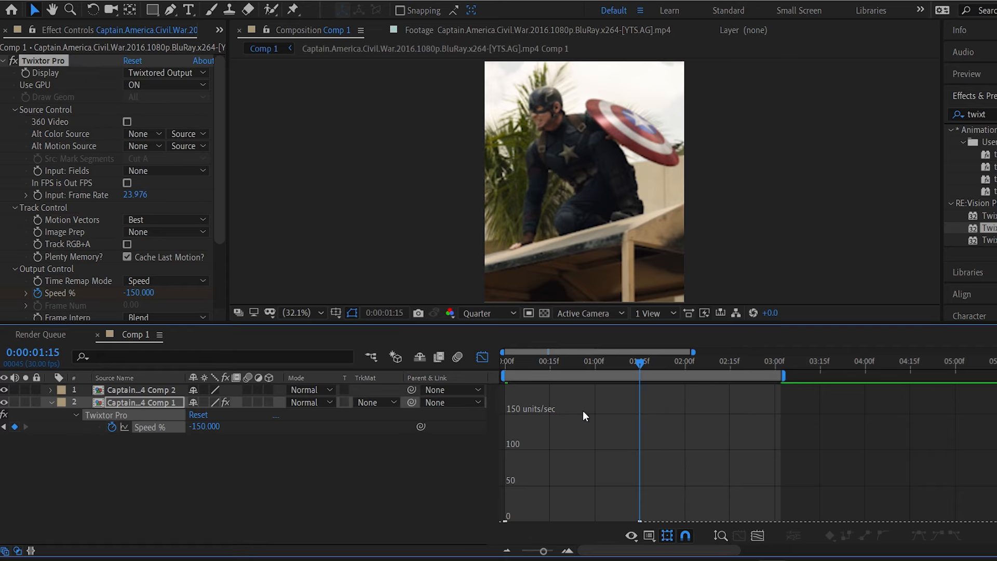
{"action": "left_click", "coordinate": [757, 535]}
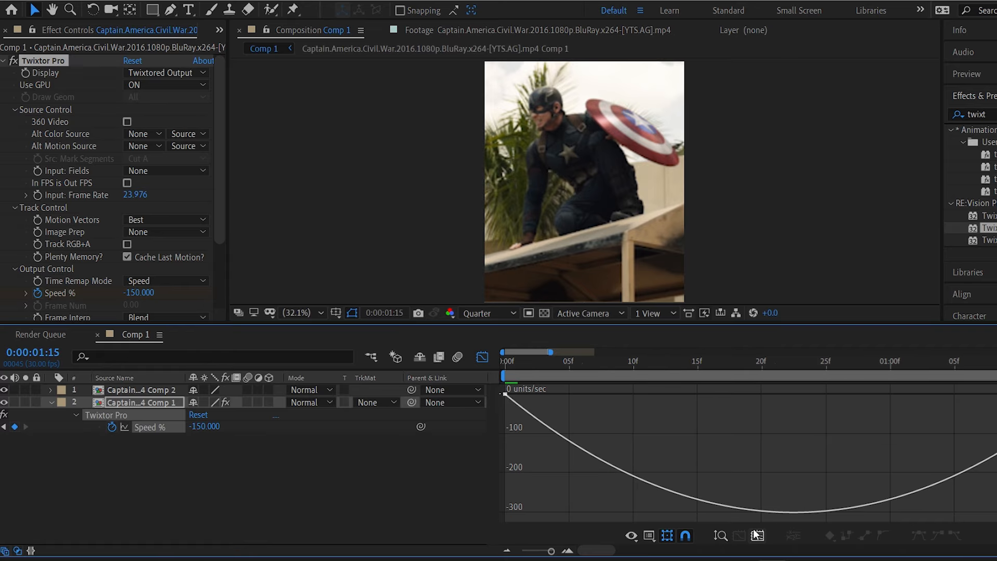
{"action": "left_click", "coordinate": [633, 535]}
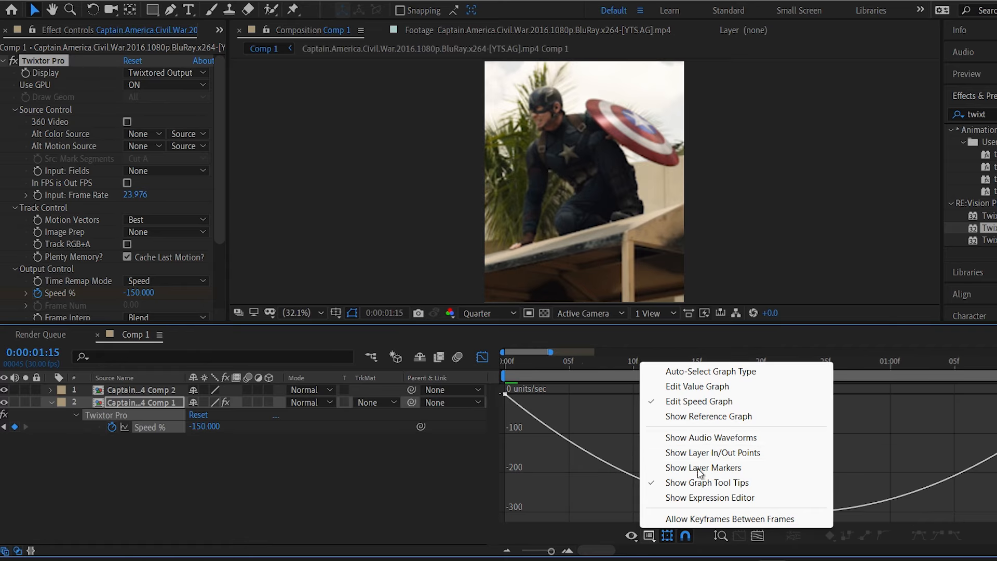
{"action": "left_click", "coordinate": [699, 389]}
{"action": "left_click", "coordinate": [757, 535]}
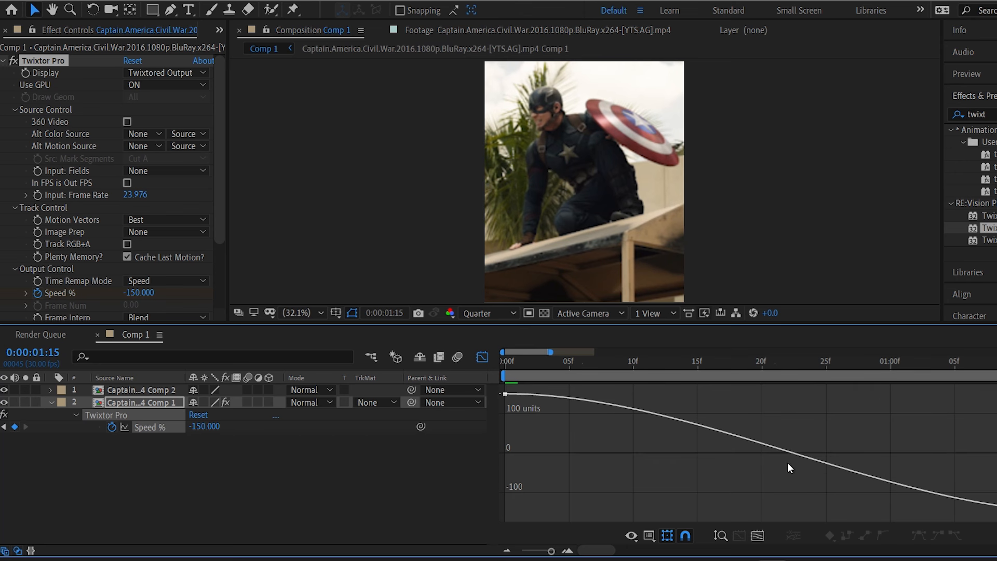
Step: Bend the Speed % curve by pulling the start handle down and the end handle up to the zero line, then leave the Graph Editor
{"action": "left_click", "coordinate": [793, 453]}
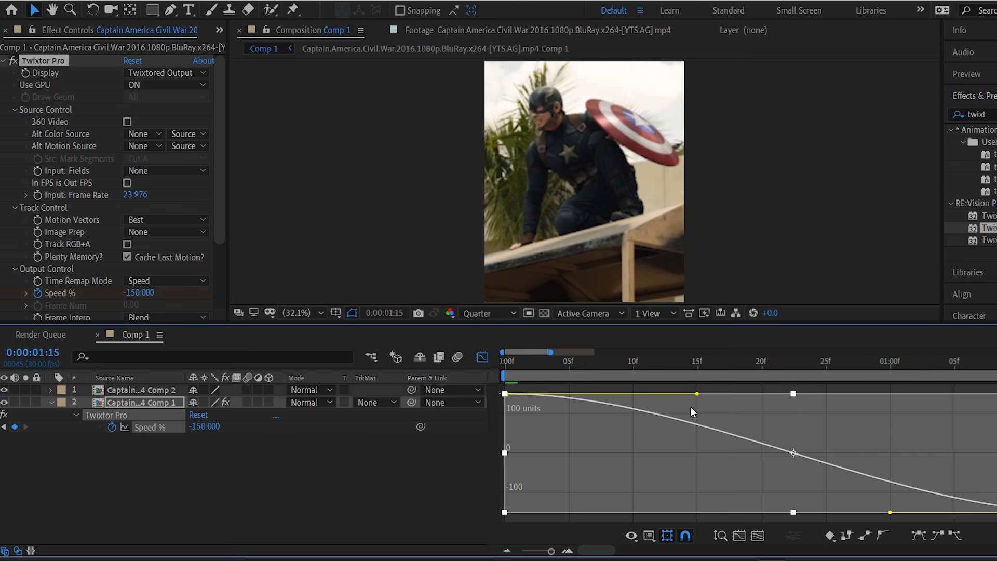
{"action": "left_click_drag", "start_coordinate": [697, 393], "coordinate": [625, 451]}
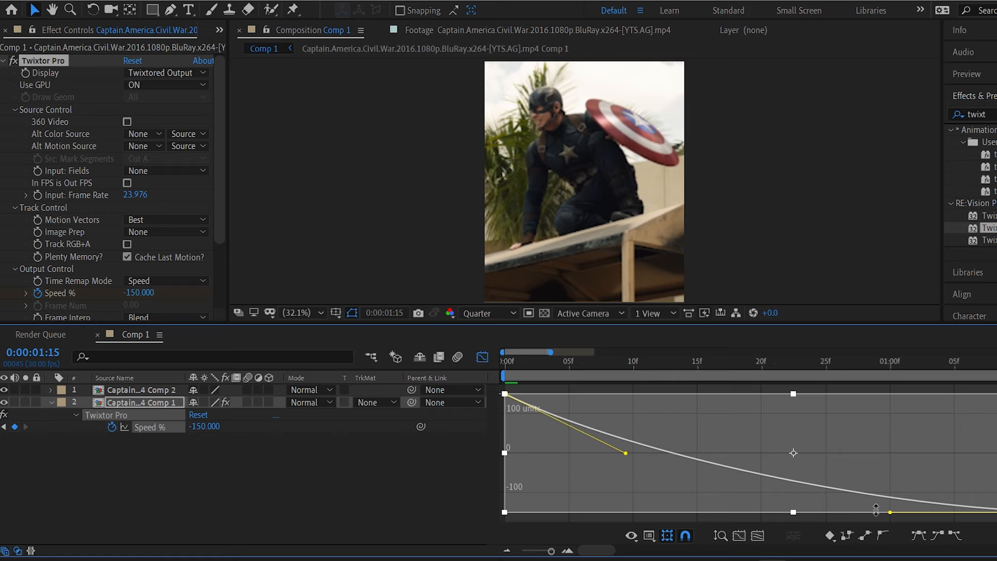
{"action": "left_click_drag", "start_coordinate": [890, 512], "coordinate": [917, 454]}
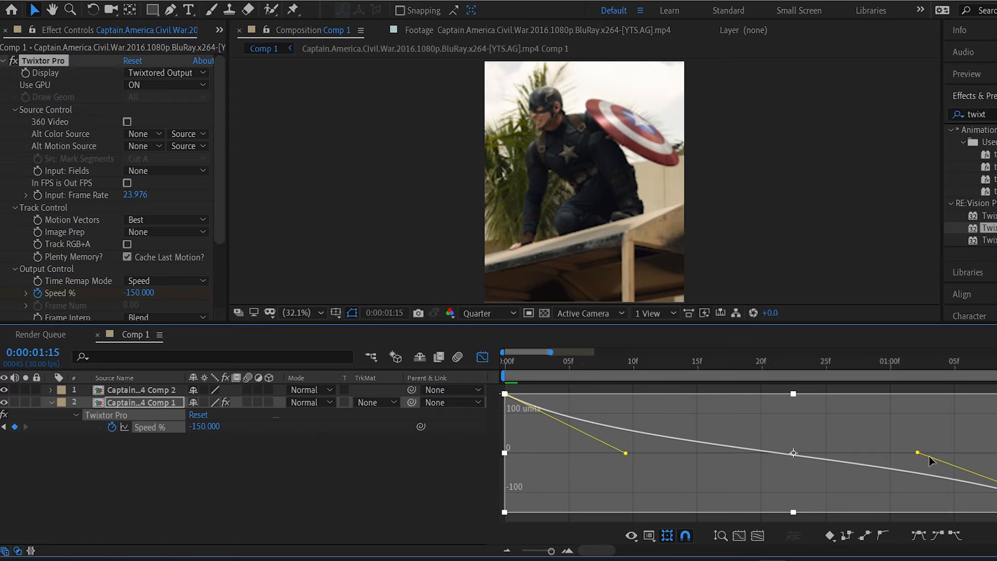
{"action": "left_click", "coordinate": [482, 357]}
{"action": "left_click_drag", "start_coordinate": [551, 551], "coordinate": [542, 551]}
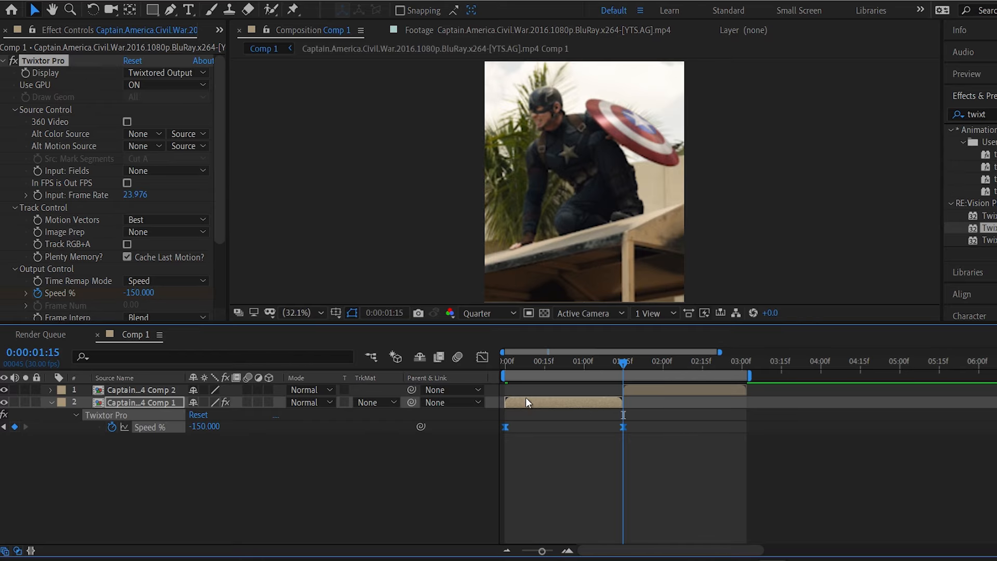
Step: Play the composition from the start and check the layer's last frames around 0:00:01:14
{"action": "left_click", "coordinate": [500, 361]}
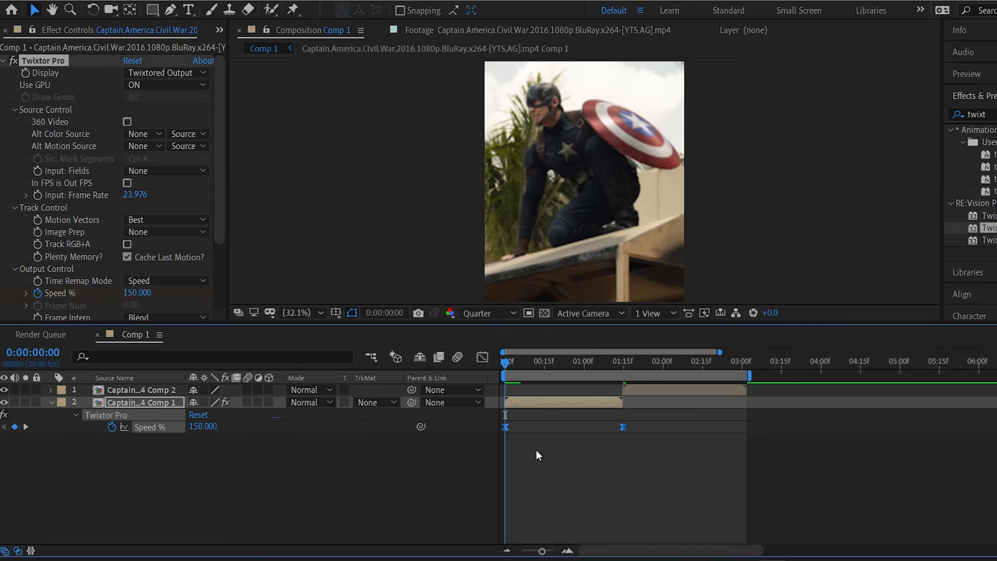
{"action": "key", "text": "space"}
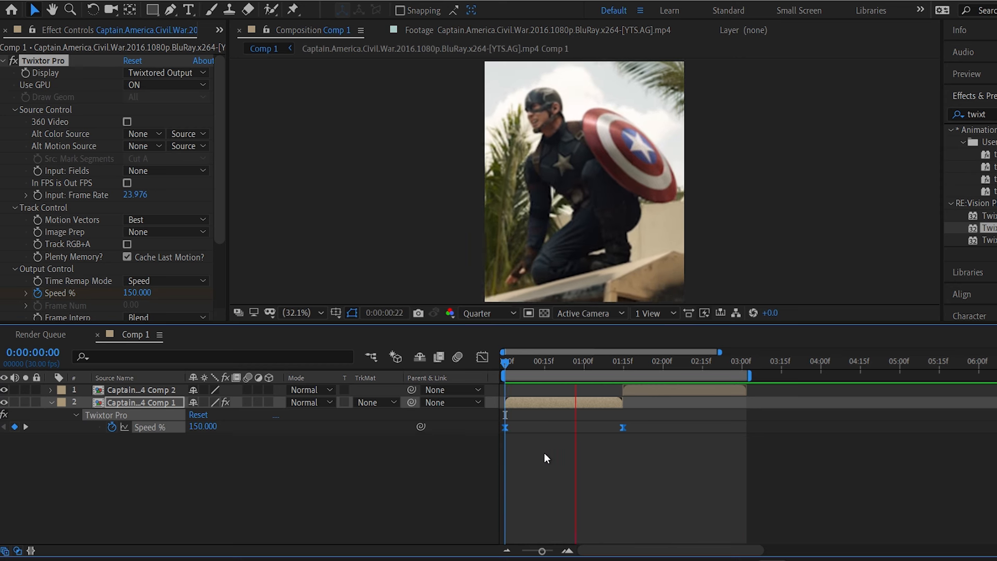
{"action": "left_click", "coordinate": [616, 362]}
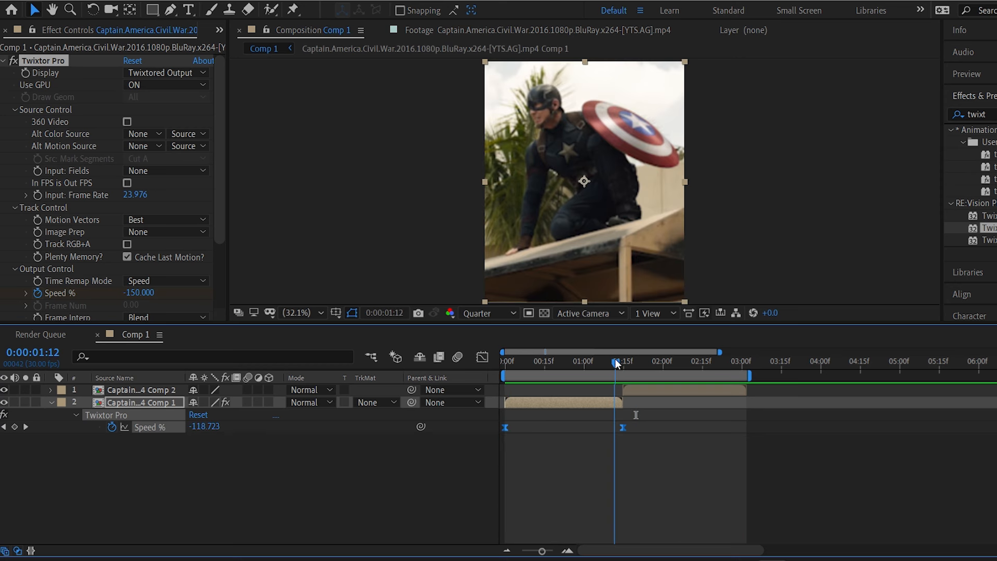
{"action": "left_click_drag", "start_coordinate": [617, 362], "coordinate": [622, 362]}
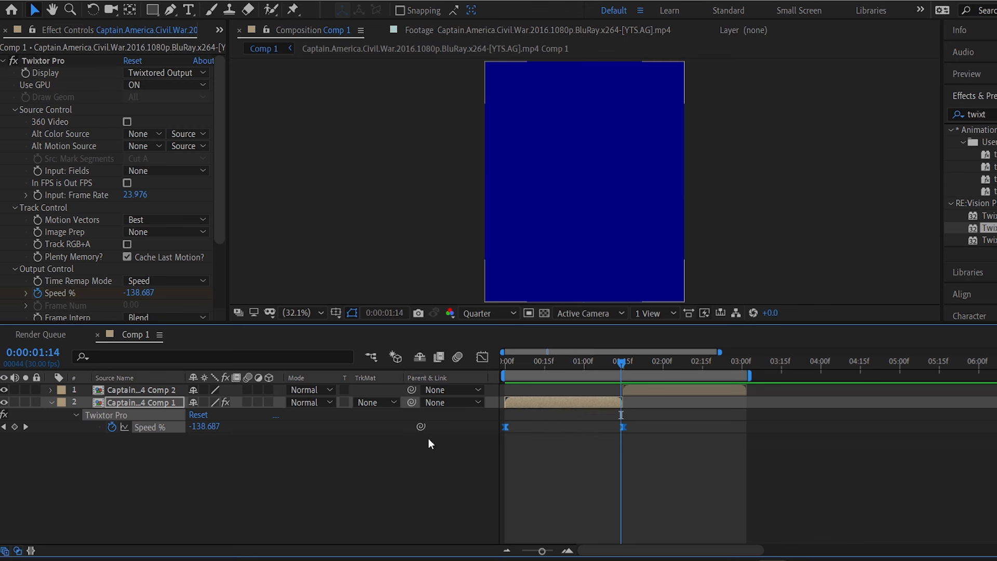
Step: Shift the end keyframe's handle on the Speed % curve slightly later along the zero line
{"action": "left_click", "coordinate": [483, 357]}
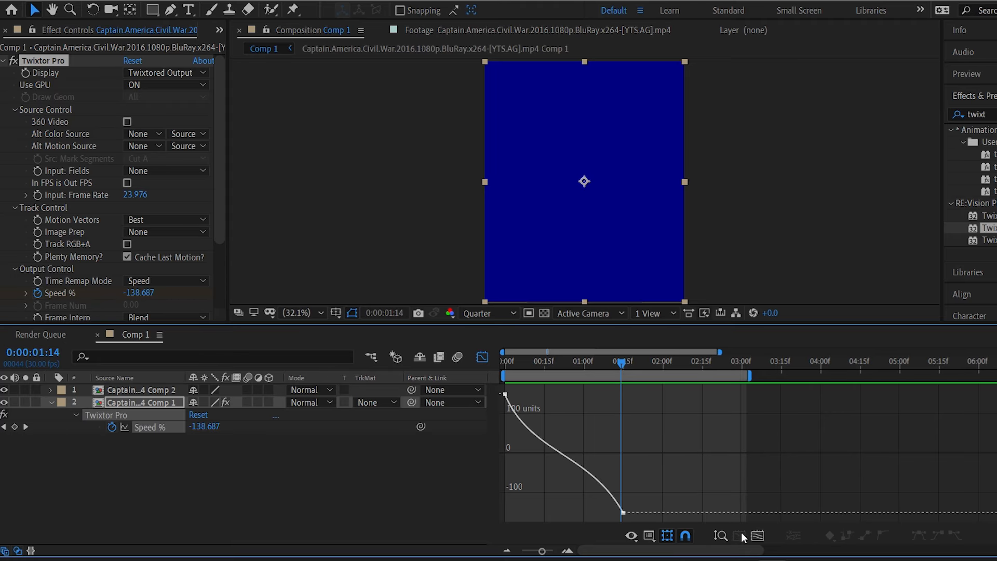
{"action": "left_click", "coordinate": [759, 534]}
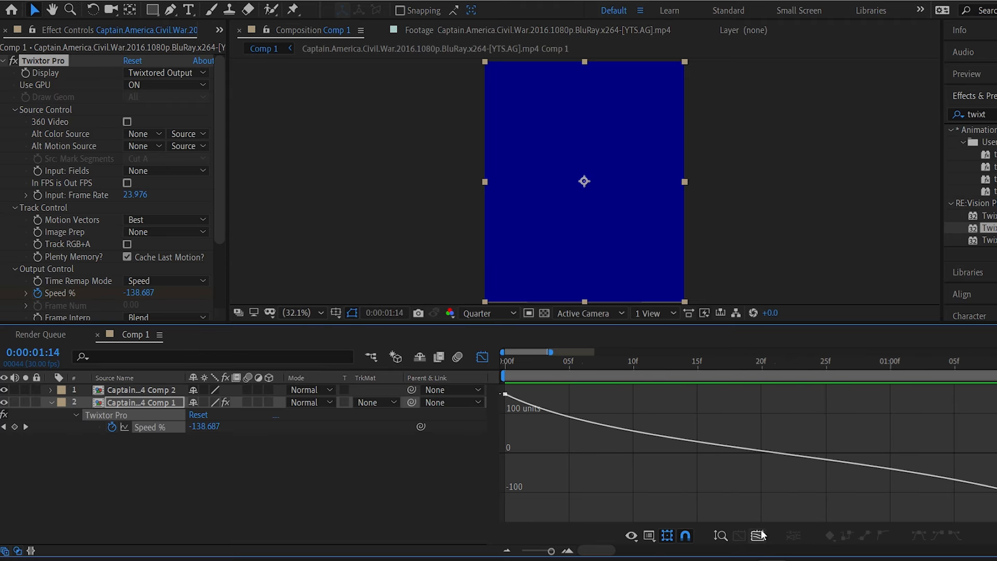
{"action": "left_click", "coordinate": [797, 455]}
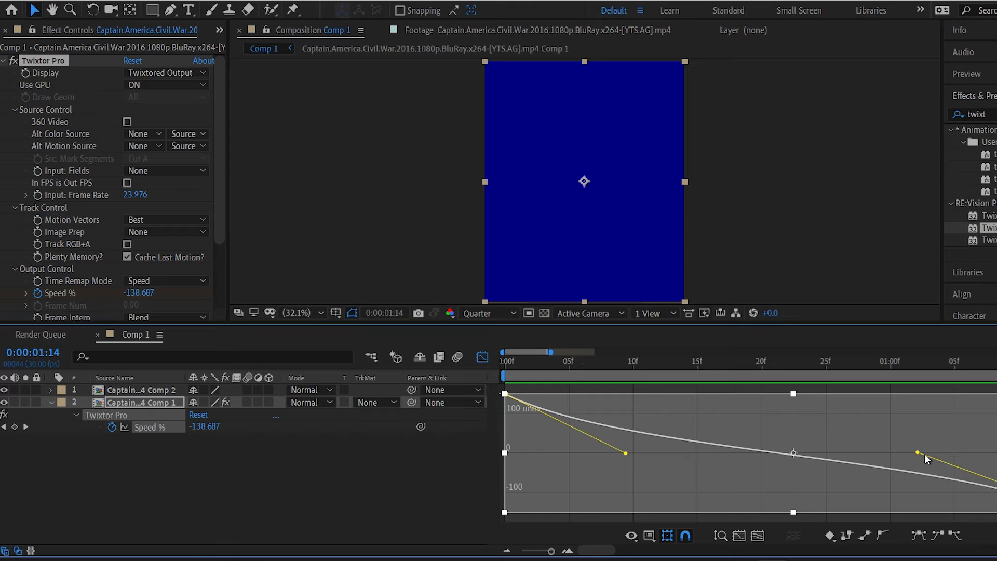
{"action": "left_click_drag", "start_coordinate": [924, 454], "coordinate": [927, 454]}
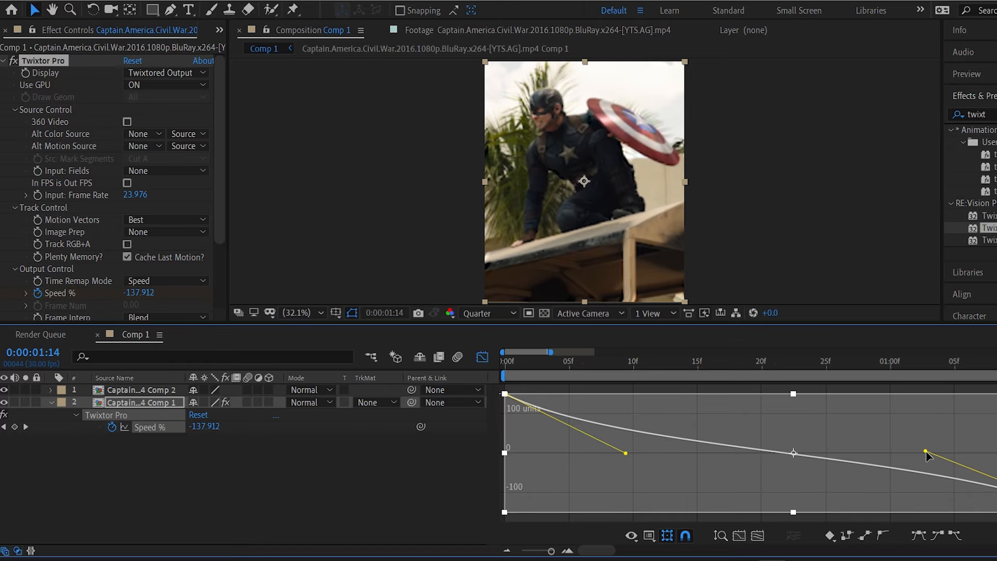
{"action": "left_click", "coordinate": [480, 358]}
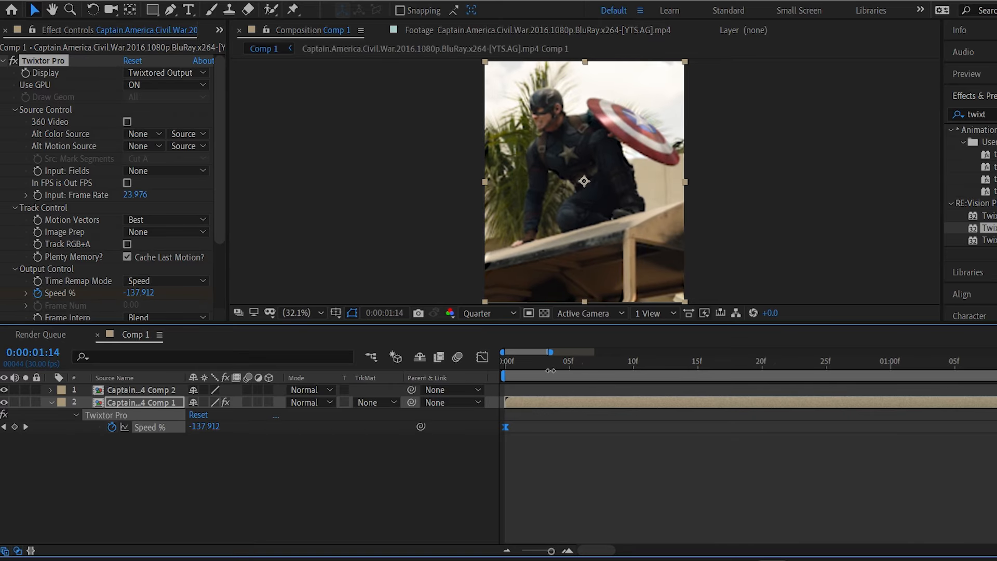
Step: Replay the composition from the first frame through the transition into the second clip
{"action": "left_click_drag", "start_coordinate": [550, 370], "coordinate": [476, 368]}
{"action": "key", "text": "space"}
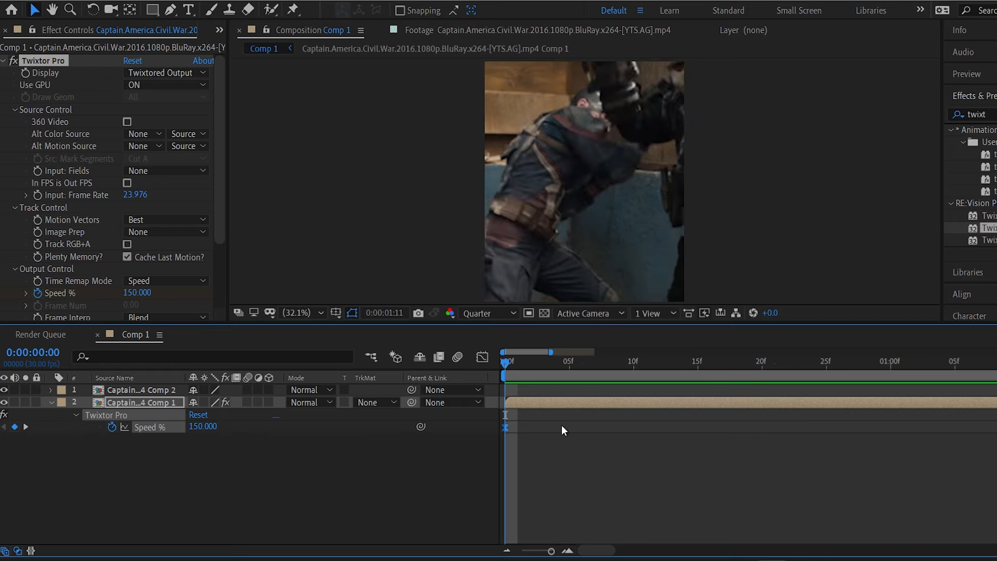
{"action": "key", "text": "space"}
Step: At 0:00:01:00, set Twixtor Pro's Frame Interp to Motion Weighted Blend and Warping to Inverse w/ Smart Blend
{"action": "key", "text": "u"}
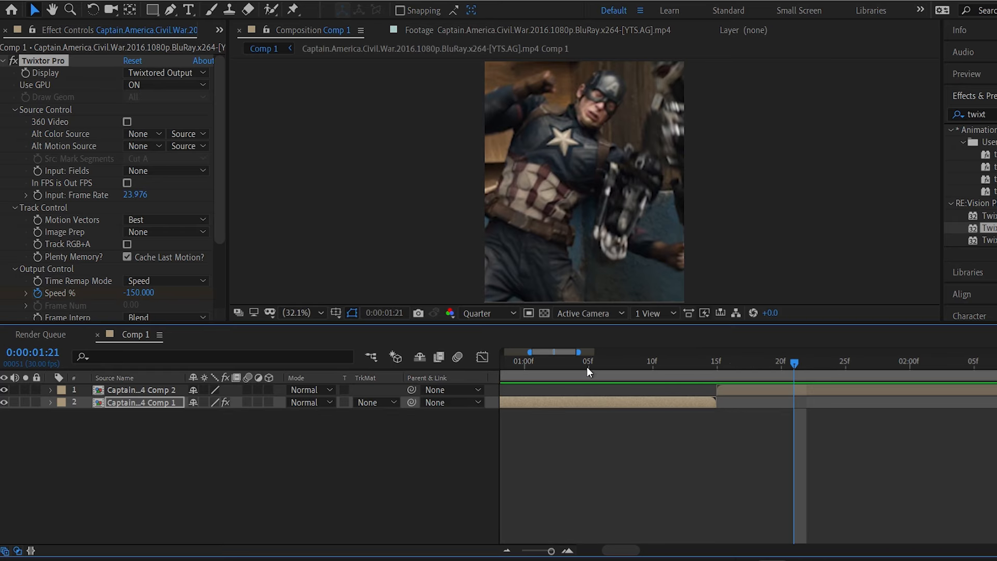
{"action": "left_click_drag", "start_coordinate": [587, 367], "coordinate": [524, 364]}
{"action": "scroll", "coordinate": [52, 194], "scroll_direction": "down", "scroll_amount": 3}
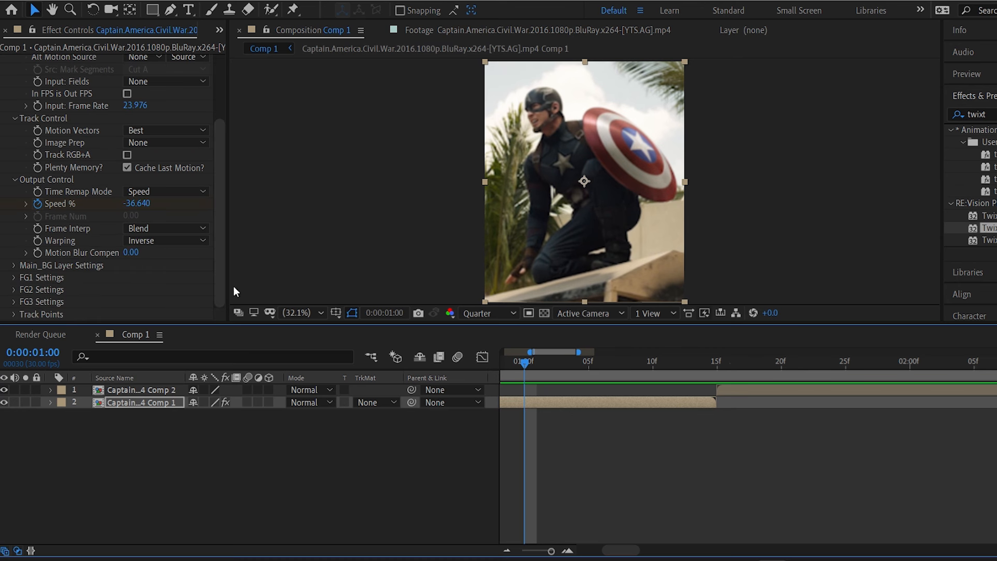
{"action": "left_click", "coordinate": [188, 229]}
{"action": "left_click", "coordinate": [188, 274]}
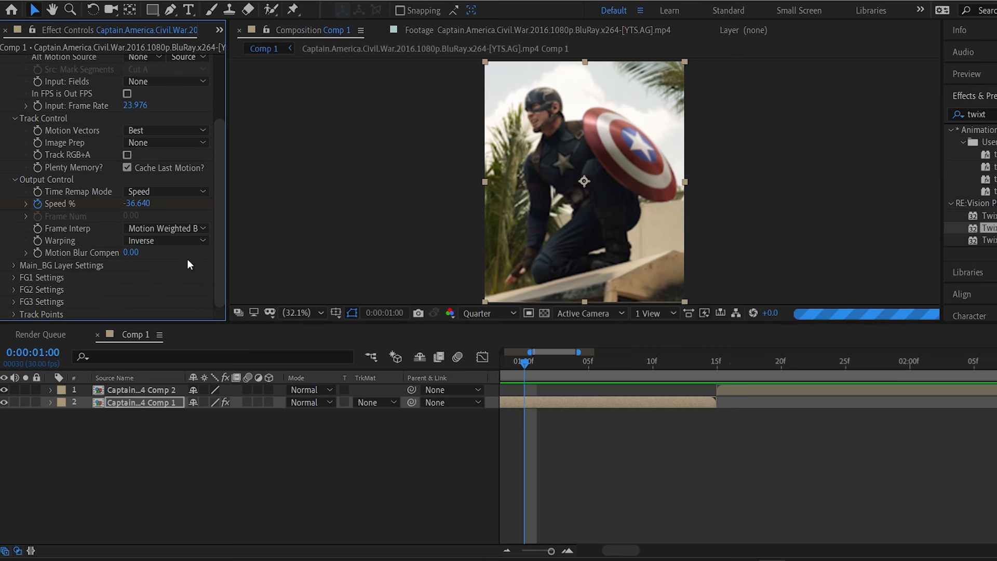
{"action": "left_click", "coordinate": [189, 241]}
{"action": "left_click", "coordinate": [188, 271]}
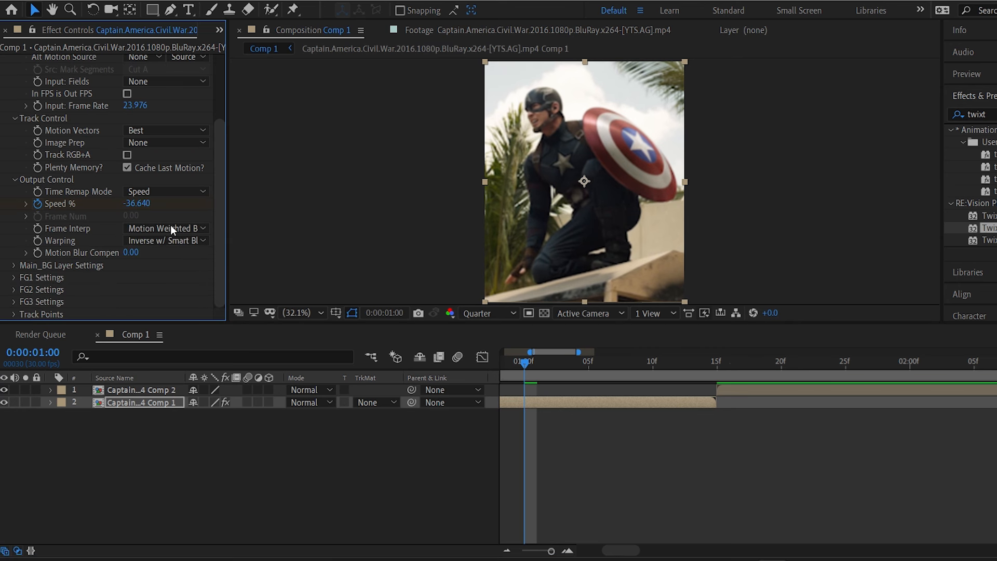
Step: Set Twixtor Pro's Image Prep to Contrast/Edge Enhance and preview the retimed clip
{"action": "left_click", "coordinate": [164, 146]}
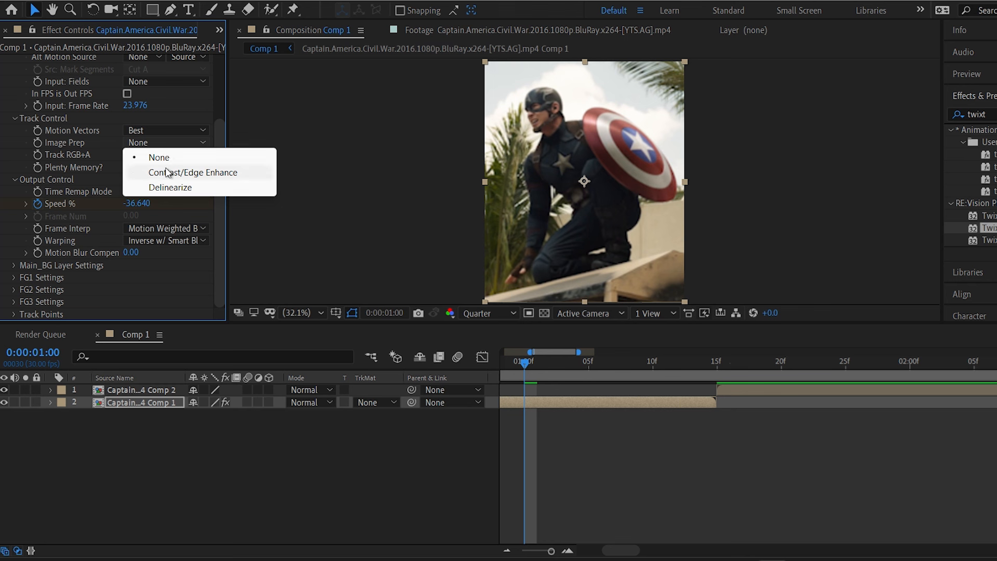
{"action": "left_click", "coordinate": [167, 172]}
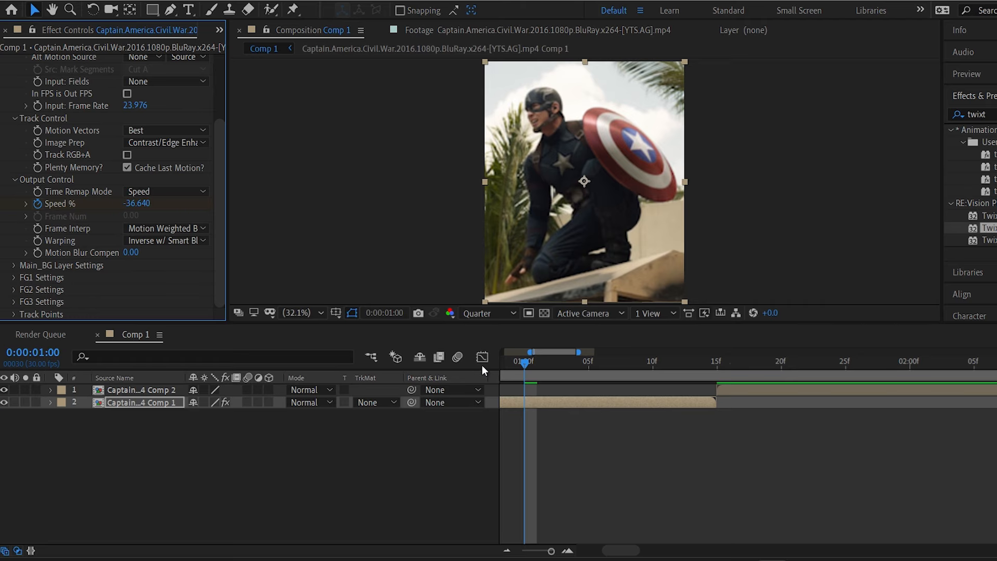
{"action": "key", "text": "space"}
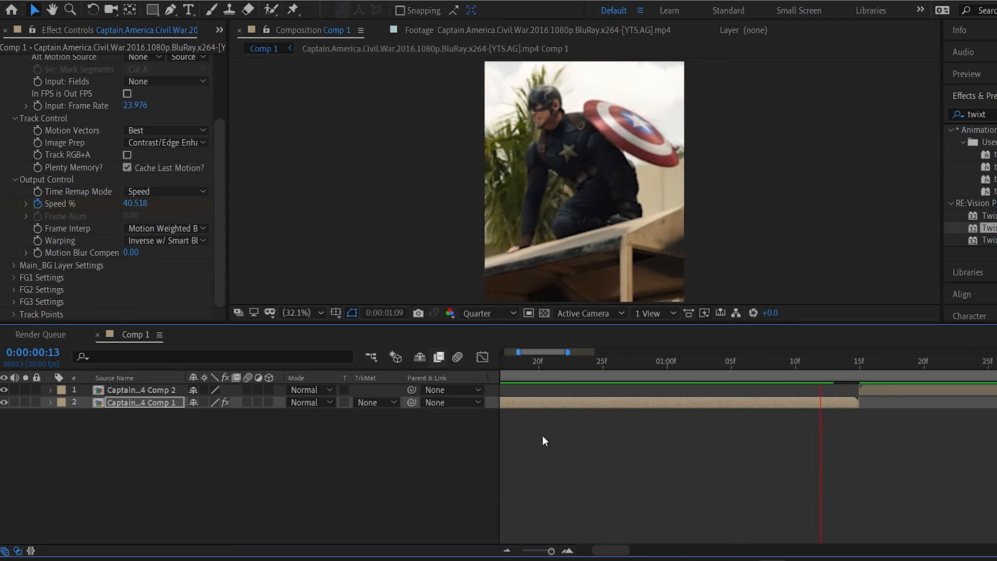
{"action": "key", "text": "space"}
Step: Replay the whole composition from 0:00:00:00 through the transition into the second clip
{"action": "left_click_drag", "start_coordinate": [548, 551], "coordinate": [532, 551]}
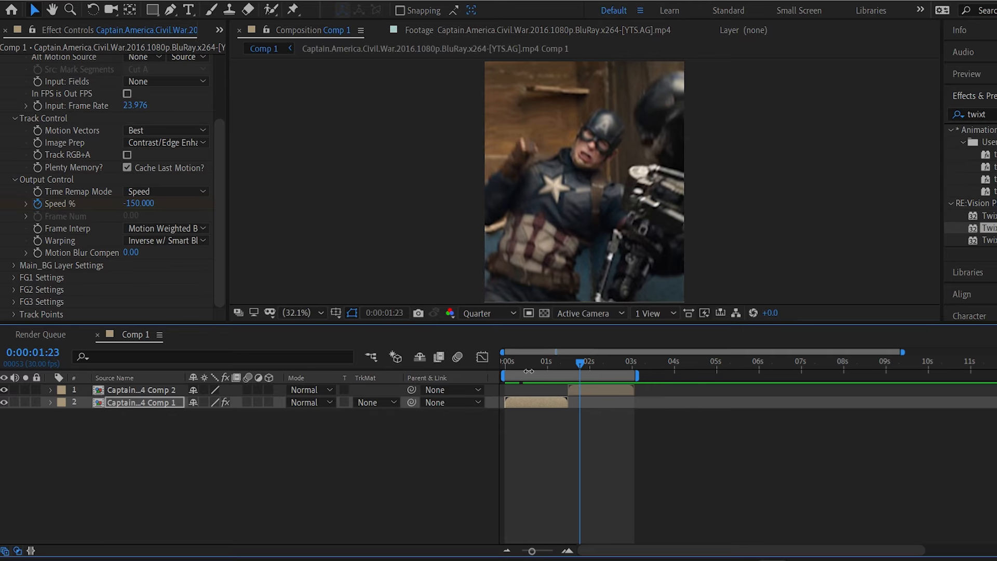
{"action": "left_click_drag", "start_coordinate": [522, 366], "coordinate": [489, 368]}
{"action": "key", "text": "space"}
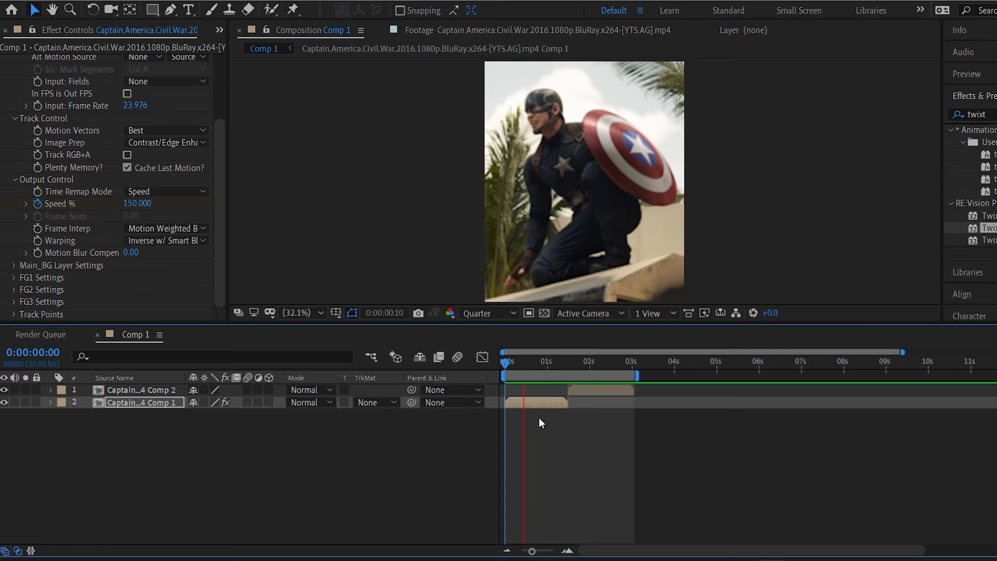
{"action": "key", "text": "space"}
{"action": "left_click_drag", "start_coordinate": [512, 362], "coordinate": [496, 363]}
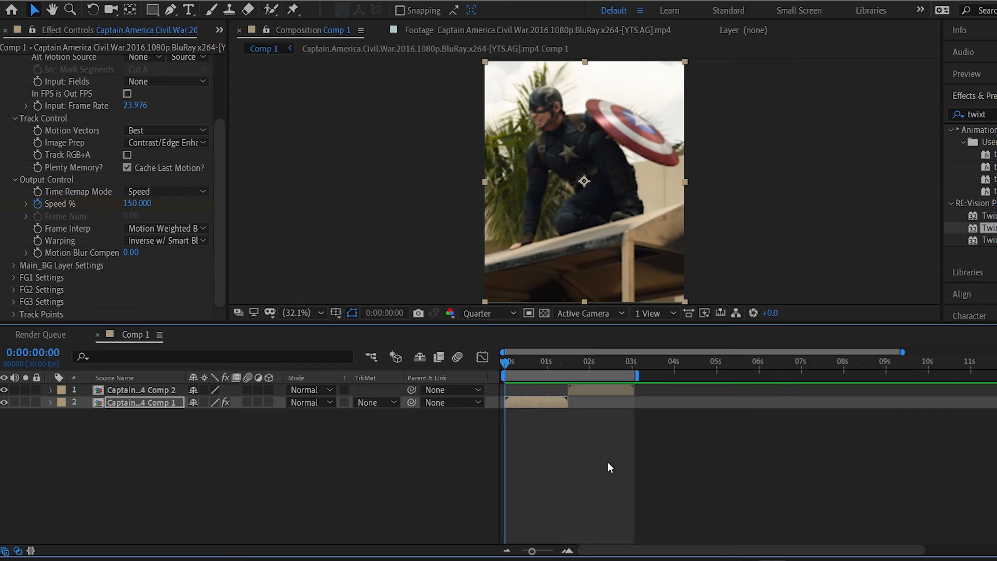
{"action": "key", "text": "space"}
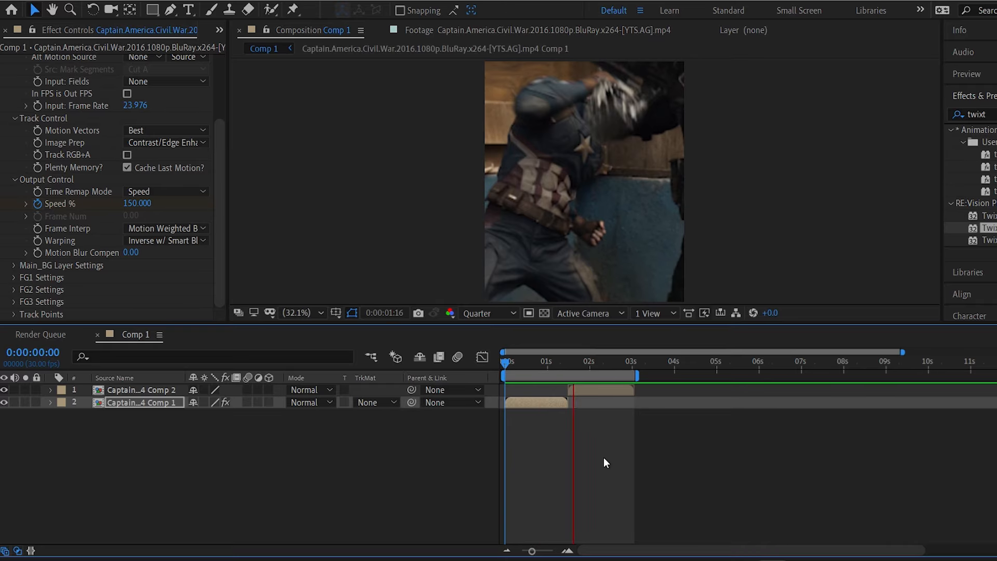
{"action": "key", "text": "space"}
Step: Copy the Twixtor Pro effect from the first clip onto the second clip, with its keyframes starting at 0:00:01:15
{"action": "scroll", "coordinate": [78, 182], "scroll_direction": "up", "scroll_amount": 4}
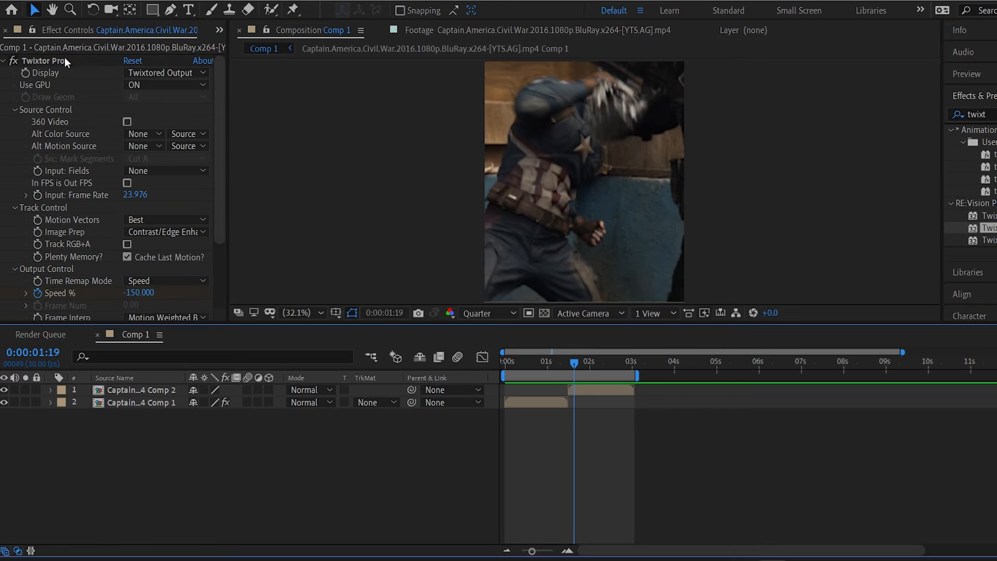
{"action": "left_click", "coordinate": [47, 61]}
{"action": "left_click", "coordinate": [596, 390]}
{"action": "key", "text": "i"}
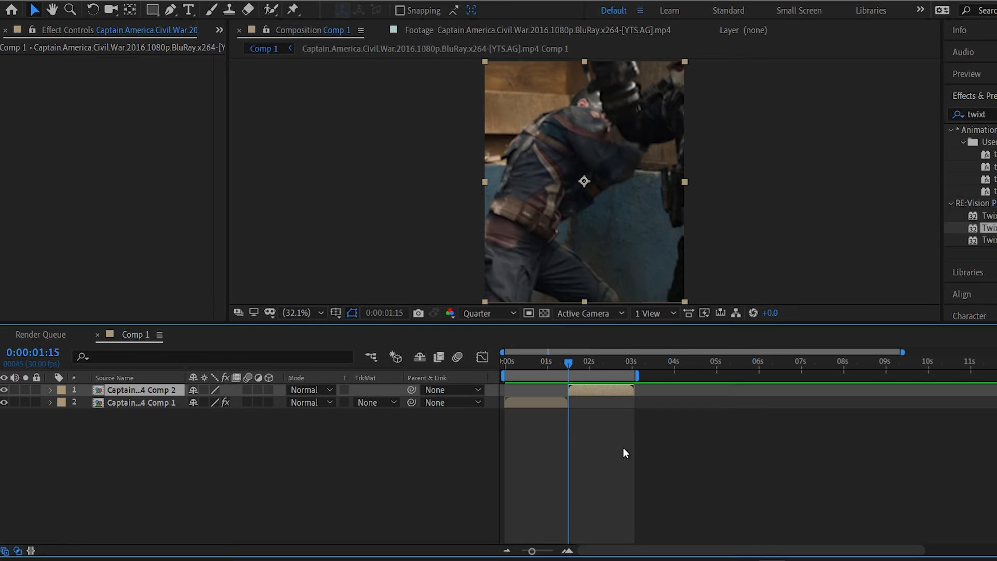
{"action": "key", "text": "u"}
{"action": "left_click_drag", "start_coordinate": [518, 428], "coordinate": [498, 432]}
Step: Align the second clip's end Speed % keyframe with the layer's end at 0:00:03:02 and preview the clip
{"action": "key", "text": "o"}
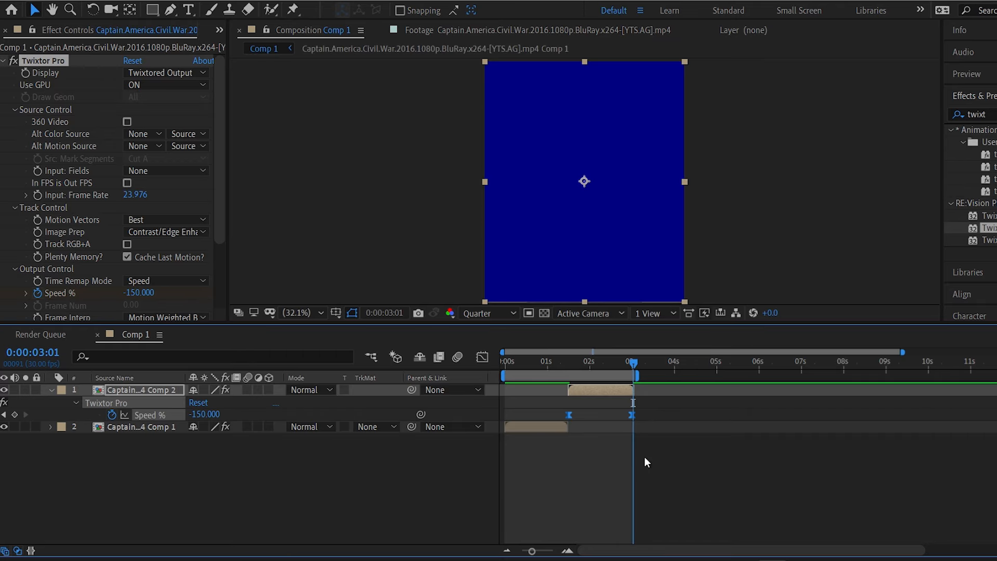
{"action": "key", "text": "Page_Down"}
{"action": "left_click_drag", "start_coordinate": [532, 550], "coordinate": [551, 551]}
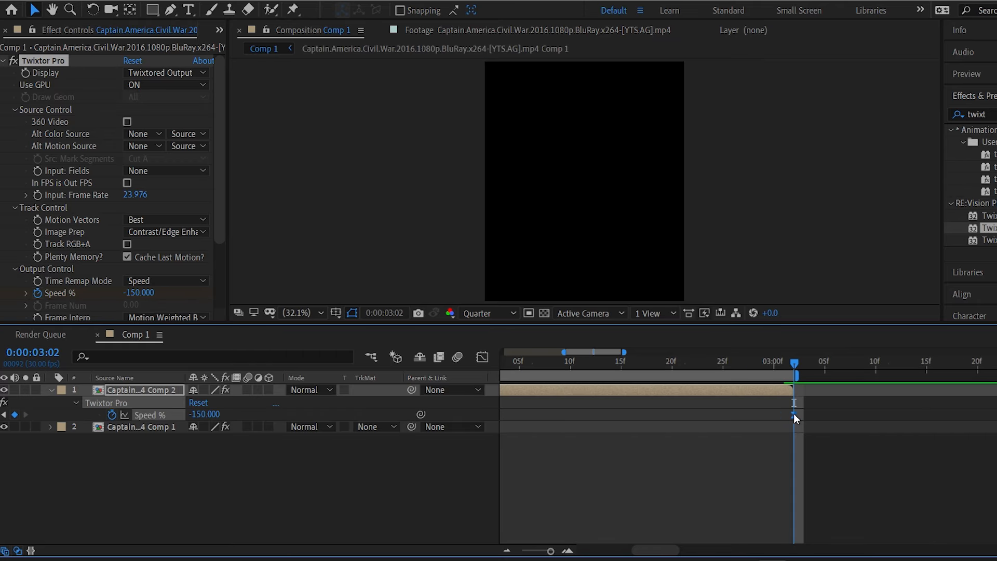
{"action": "key", "text": "u"}
{"action": "key", "text": "minus"}
{"action": "left_click_drag", "start_coordinate": [594, 363], "coordinate": [538, 368]}
{"action": "key", "text": "space"}
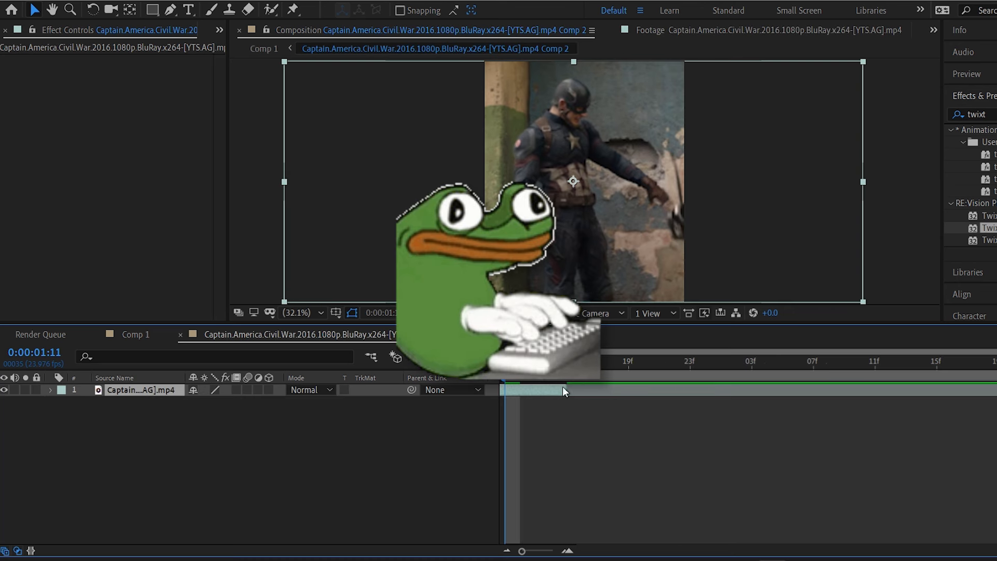
Step: In the second clip's precomp, shift the source footage to the walking shot, centre Captain America horizontally, and preview Comp 1
{"action": "left_click_drag", "start_coordinate": [987, 390], "coordinate": [628, 382]}
{"action": "left_click_drag", "start_coordinate": [987, 390], "coordinate": [828, 390]}
{"action": "left_click_drag", "start_coordinate": [789, 418], "coordinate": [741, 425]}
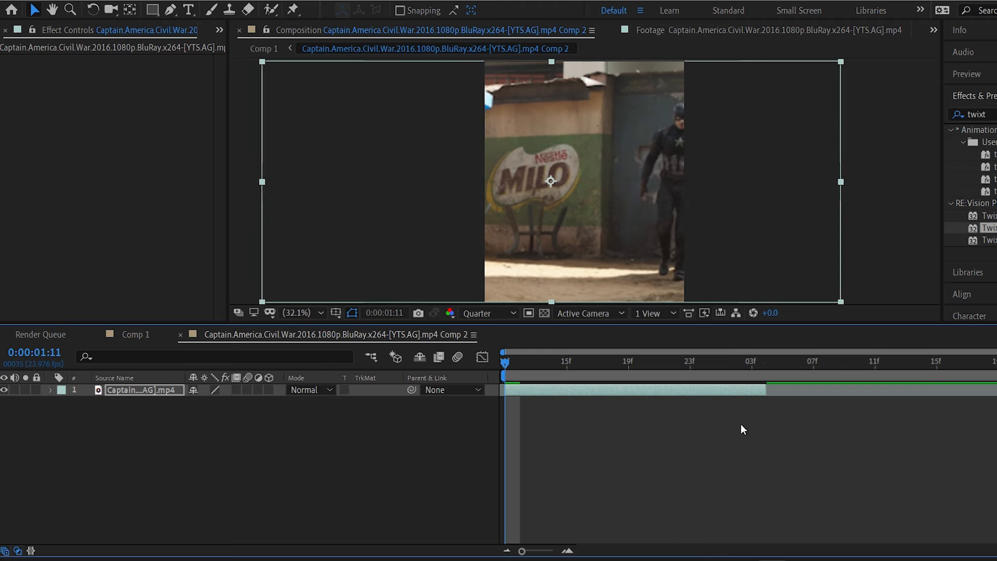
{"action": "left_click", "coordinate": [135, 335]}
{"action": "left_click", "coordinate": [291, 335]}
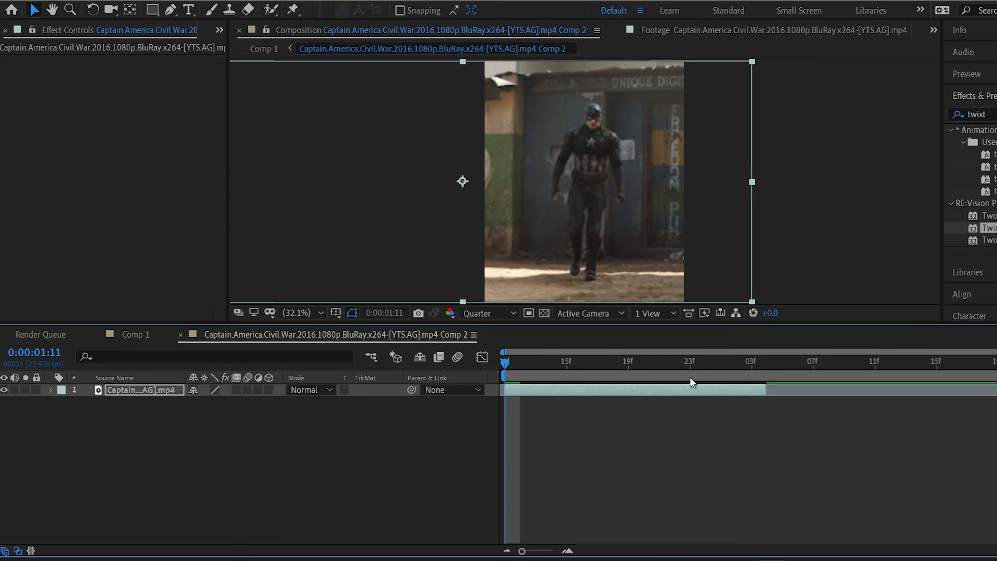
{"action": "left_click_drag", "start_coordinate": [767, 390], "coordinate": [987, 390]}
{"action": "left_click", "coordinate": [135, 335]}
{"action": "key", "text": "space"}
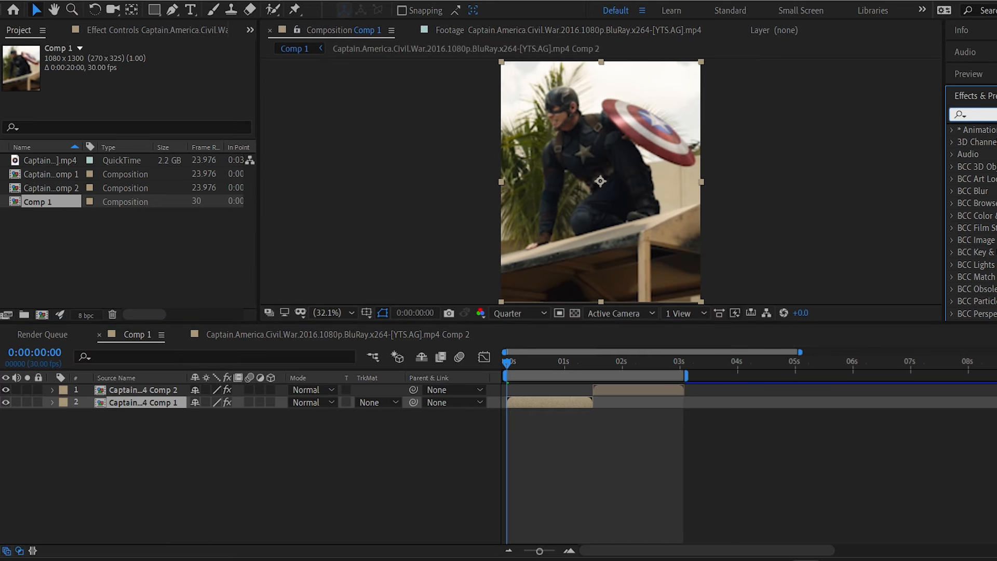
Step: Apply S_BlurMoCurves to the first clip and add a Z Dist keyframe of 1.000 at 0:00:00:00
{"action": "type", "text": "s_blur"}
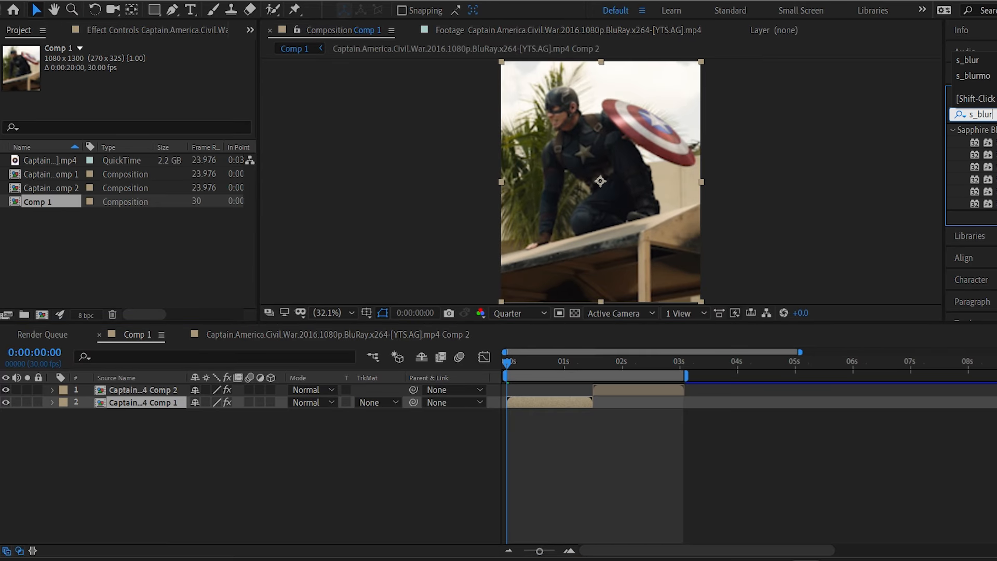
{"action": "left_click", "coordinate": [995, 192]}
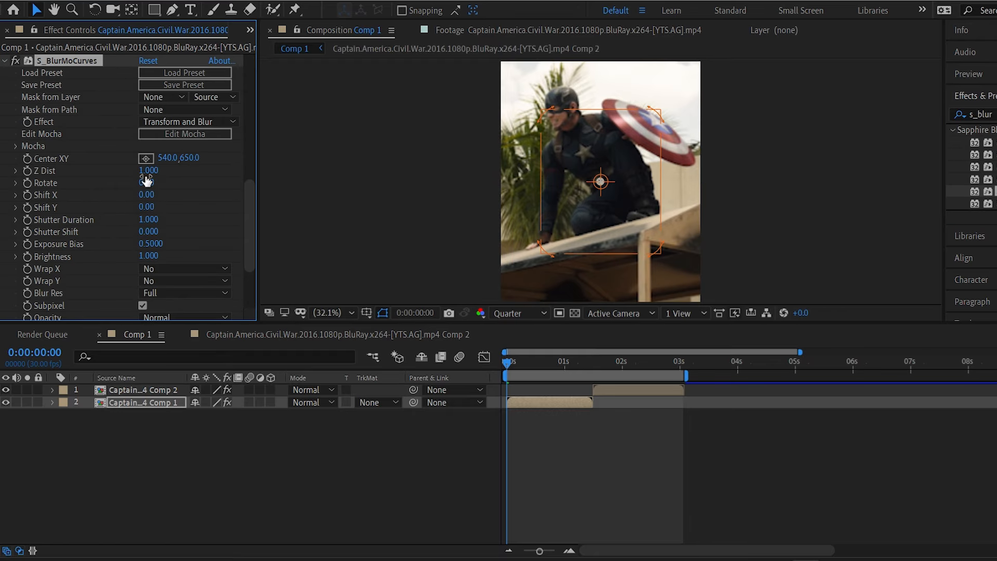
{"action": "left_click", "coordinate": [27, 170]}
{"action": "key", "text": "u"}
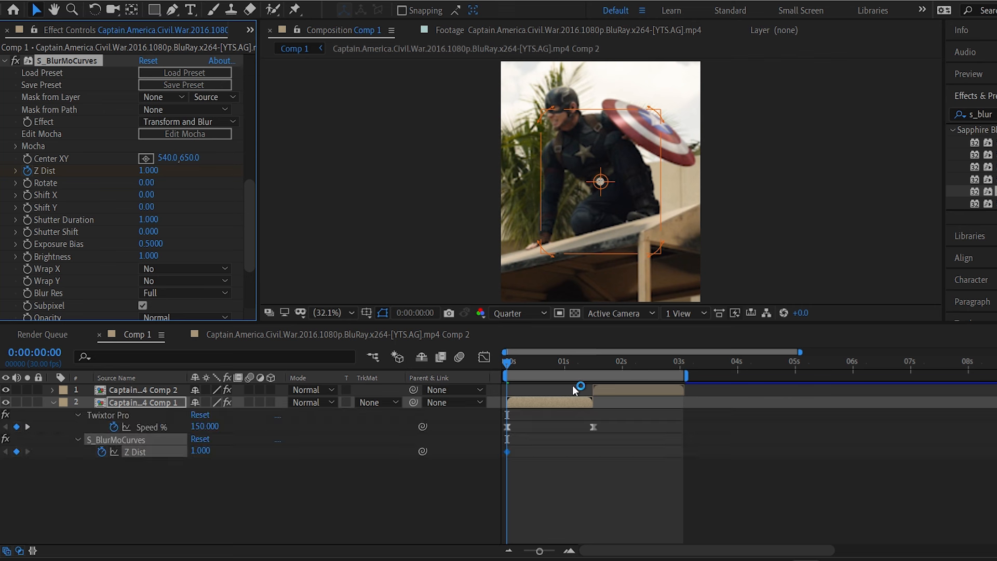
Step: Add a Z Dist keyframe of 1.000 at 0:00:01:15 and ease both Z Dist keyframes
{"action": "key", "text": "k"}
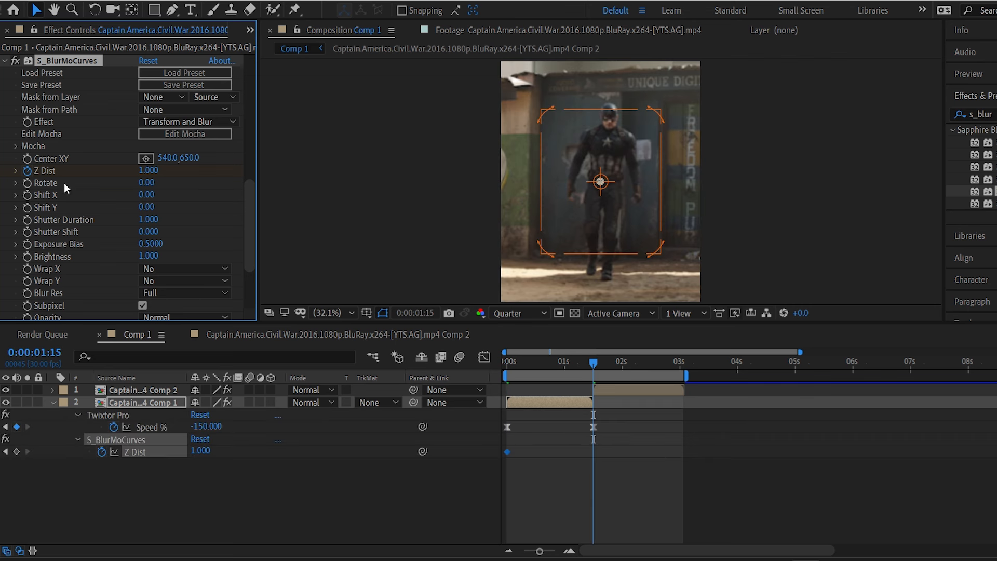
{"action": "left_click", "coordinate": [16, 452]}
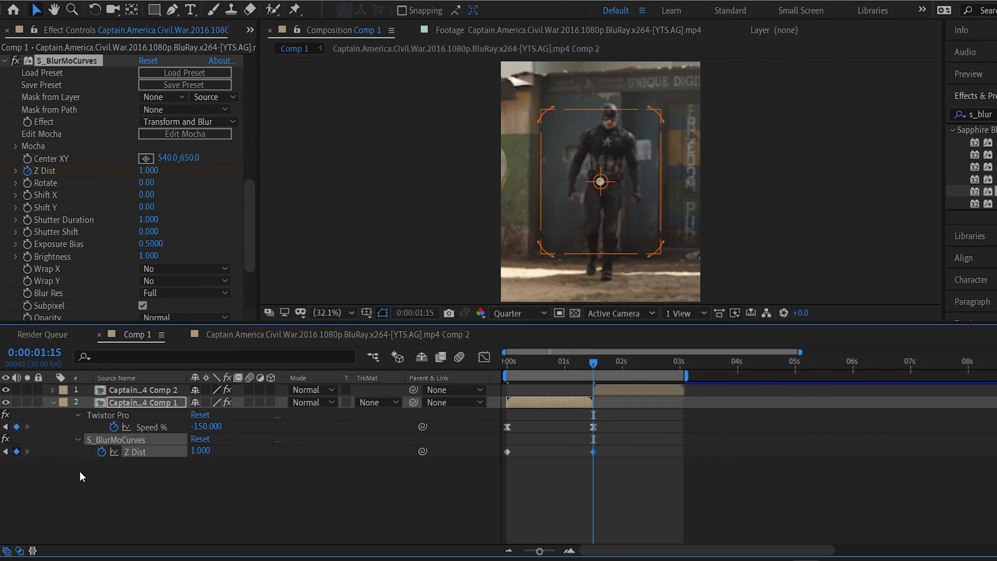
{"action": "left_click", "coordinate": [549, 551]}
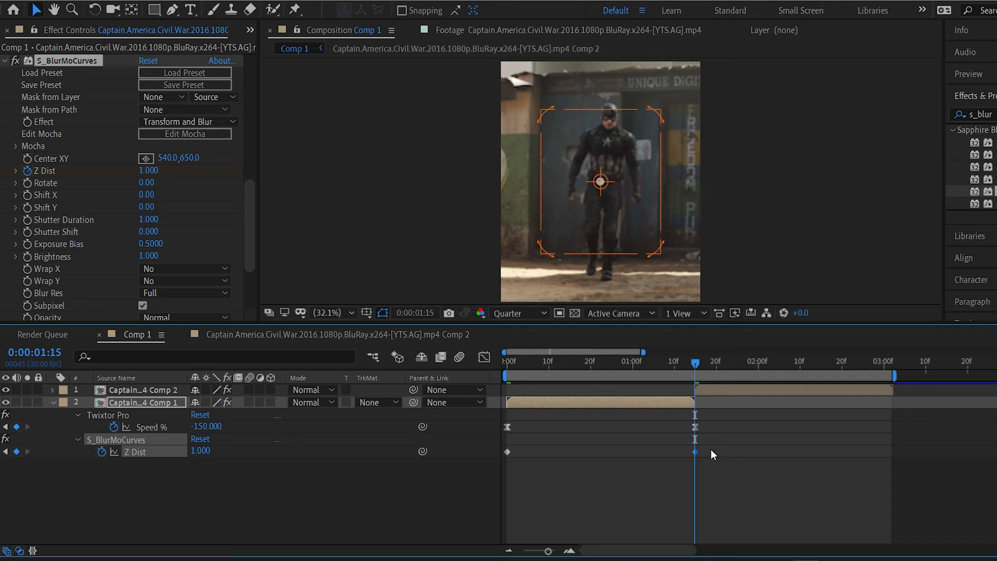
{"action": "left_click", "coordinate": [600, 469]}
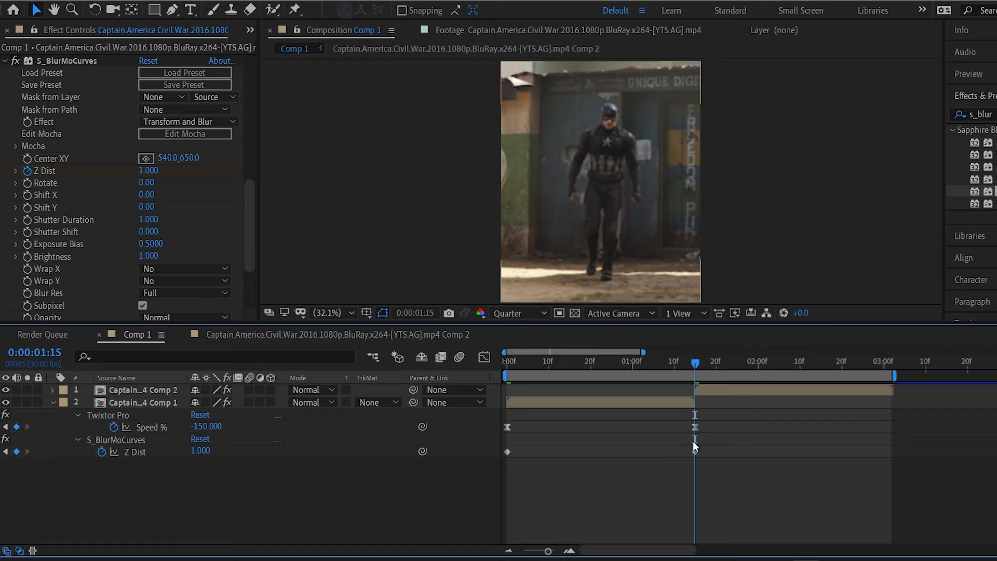
{"action": "left_click_drag", "start_coordinate": [717, 450], "coordinate": [466, 493]}
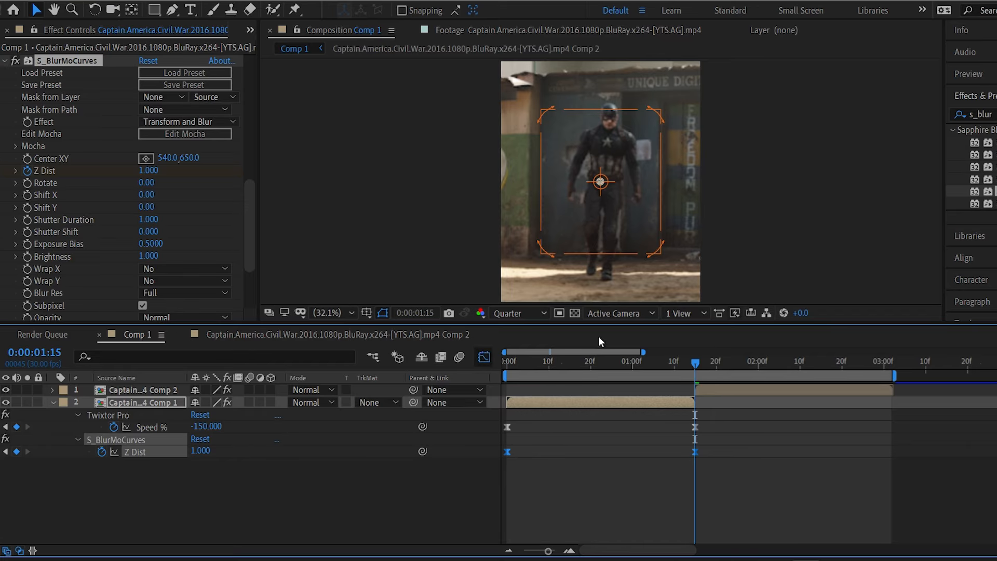
Step: Bend the Z Dist value curve into a downward arc by lowering both keyframe handles to about zero
{"action": "key", "text": "shift+F3"}
{"action": "left_click", "coordinate": [758, 535]}
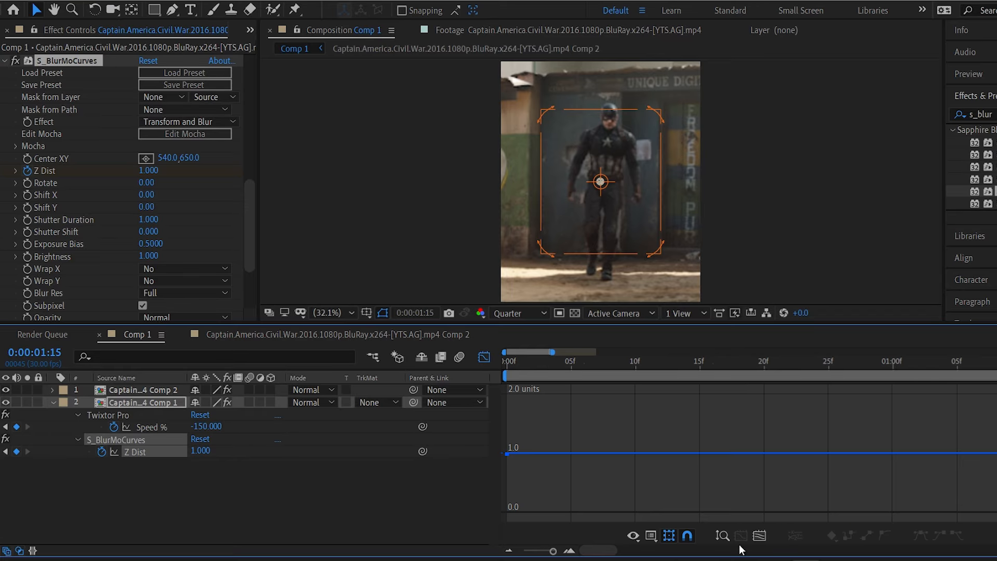
{"action": "left_click", "coordinate": [581, 452]}
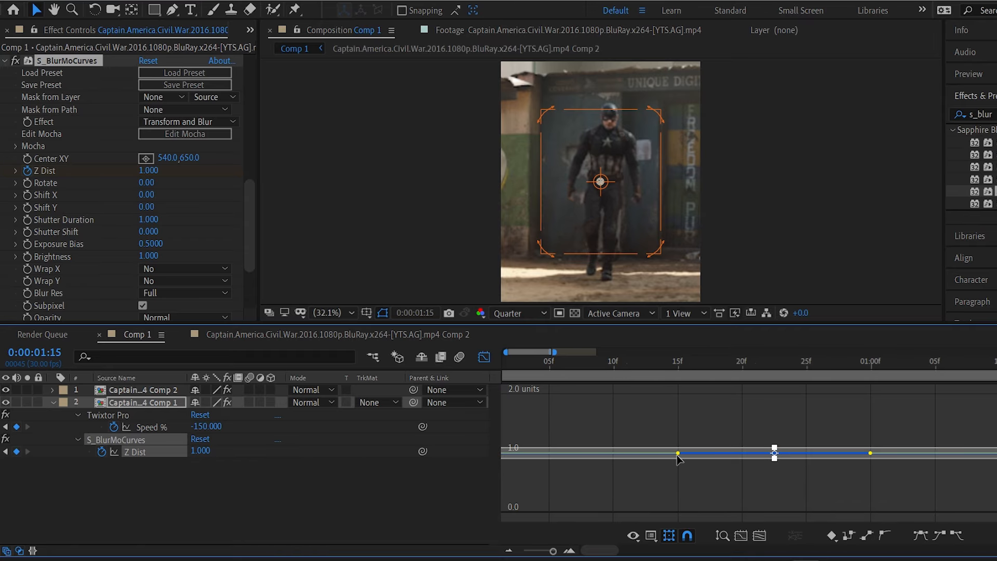
{"action": "left_click_drag", "start_coordinate": [498, 488], "coordinate": [489, 512]}
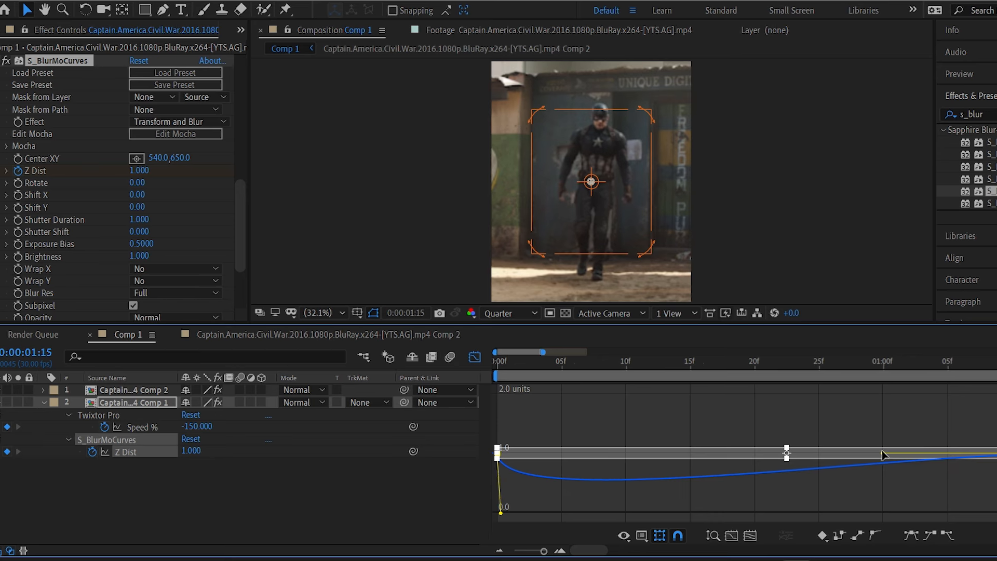
{"action": "left_click_drag", "start_coordinate": [886, 454], "coordinate": [995, 511]}
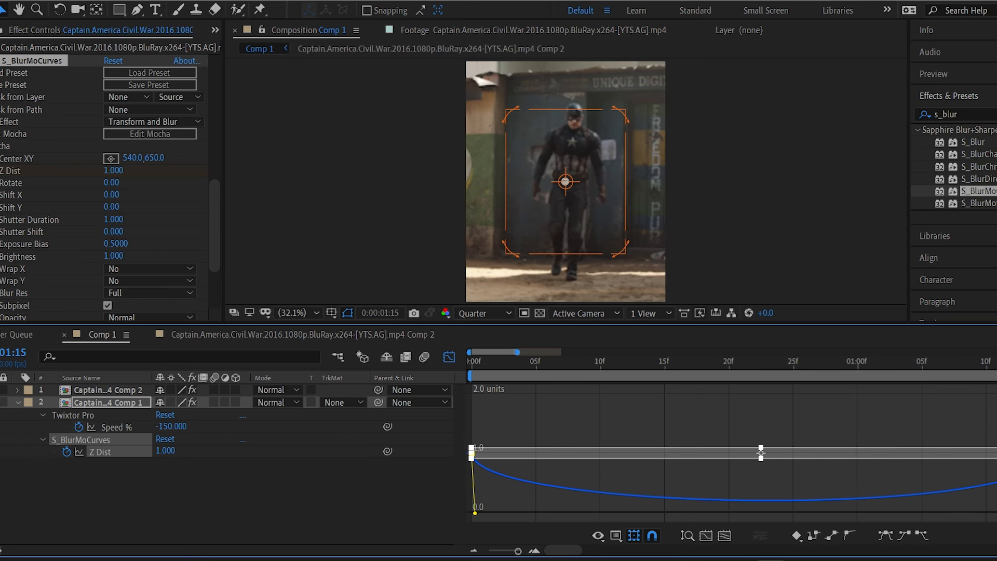
{"action": "scroll", "coordinate": [631, 436], "scroll_direction": "down", "scroll_amount": 1}
{"action": "scroll", "coordinate": [608, 434], "scroll_direction": "down", "scroll_amount": 1}
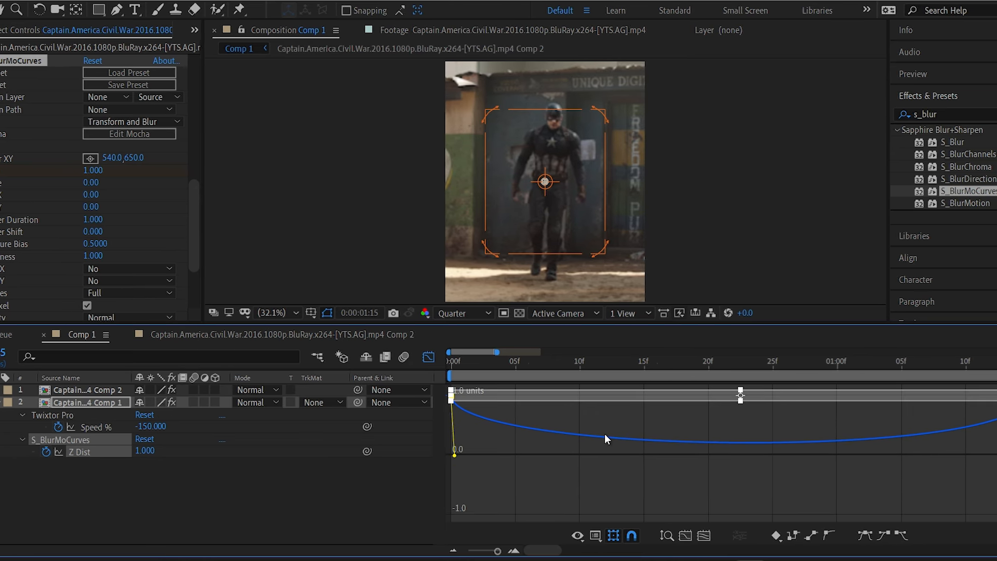
{"action": "scroll", "coordinate": [509, 482], "scroll_direction": "down", "scroll_amount": 1}
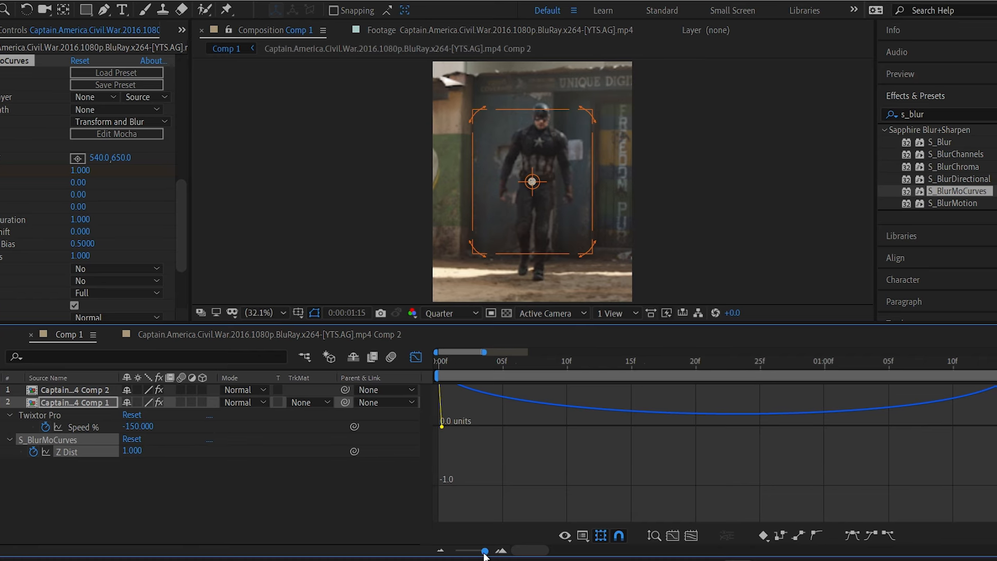
{"action": "left_click_drag", "start_coordinate": [485, 552], "coordinate": [473, 553]}
{"action": "scroll", "coordinate": [517, 449], "scroll_direction": "up", "scroll_amount": 1}
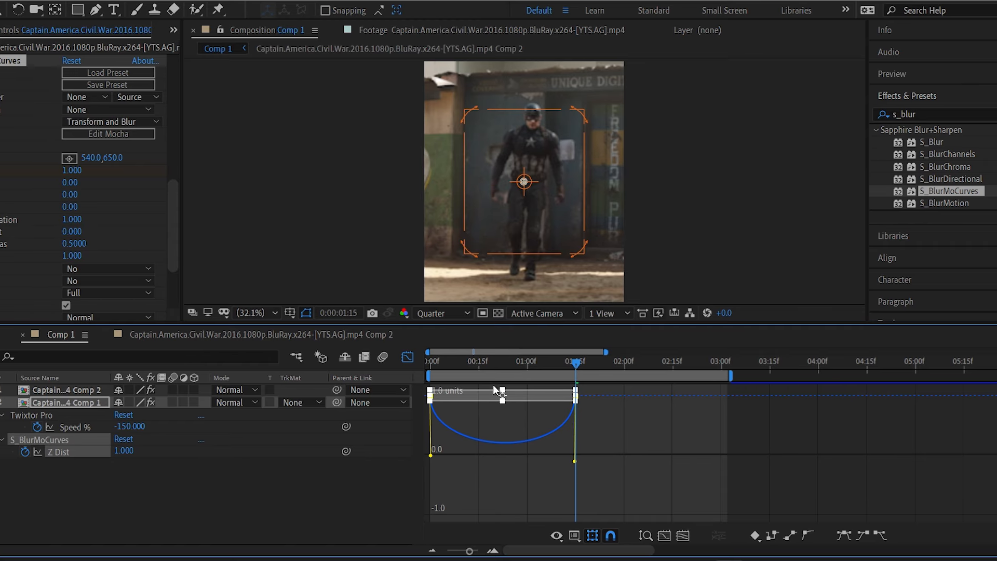
Step: At 0:00:00:19, raise both Z Dist curve handles to flatten the arc to a value of about 0.74
{"action": "left_click", "coordinate": [487, 366]}
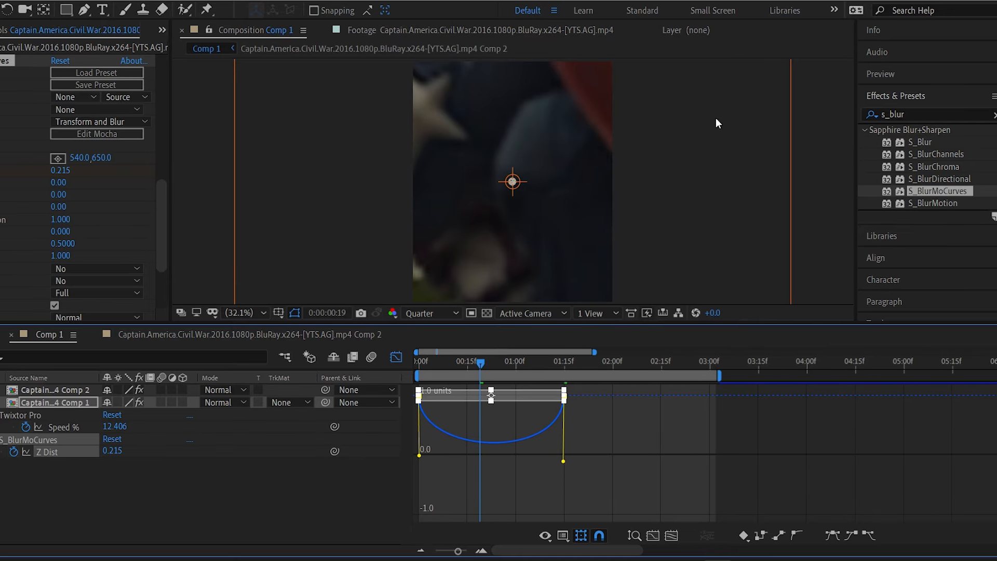
{"action": "left_click", "coordinate": [478, 550]}
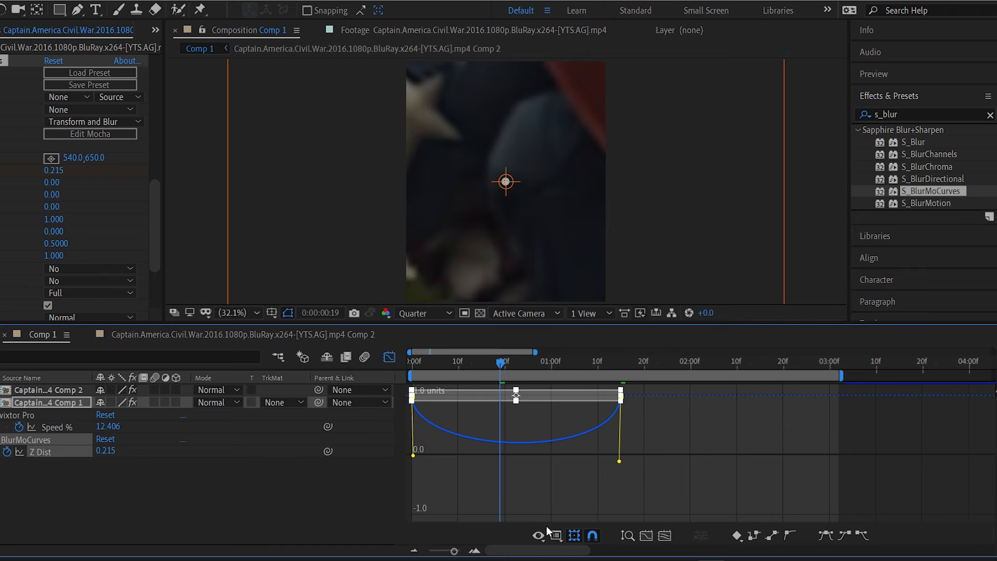
{"action": "left_click", "coordinate": [665, 537]}
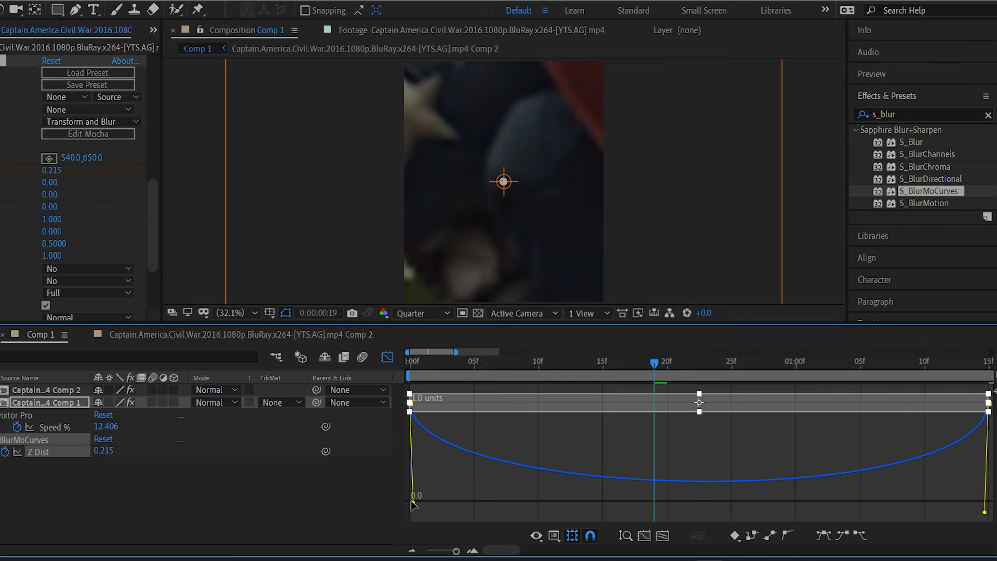
{"action": "left_click_drag", "start_coordinate": [413, 502], "coordinate": [406, 434]}
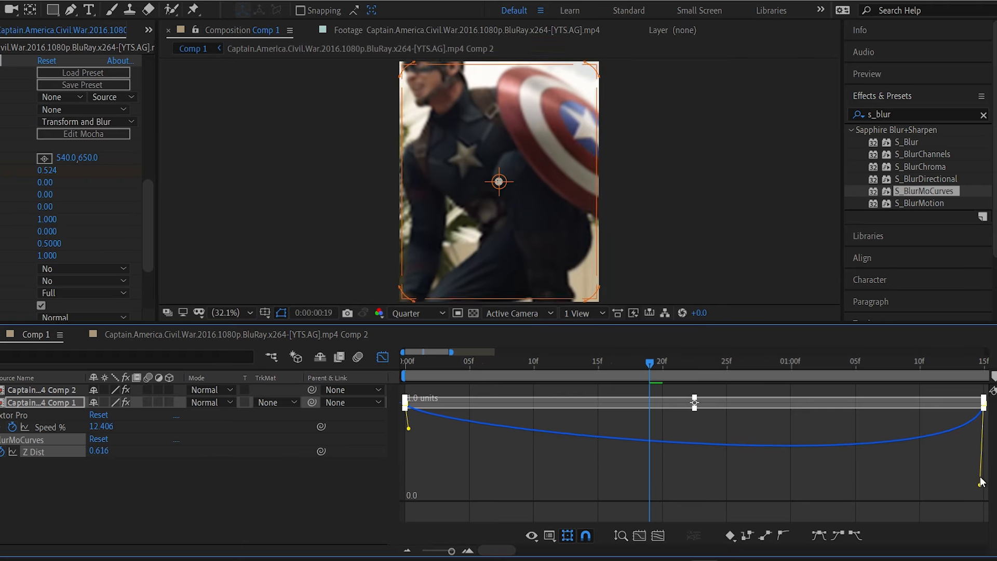
{"action": "left_click_drag", "start_coordinate": [980, 501], "coordinate": [996, 447]}
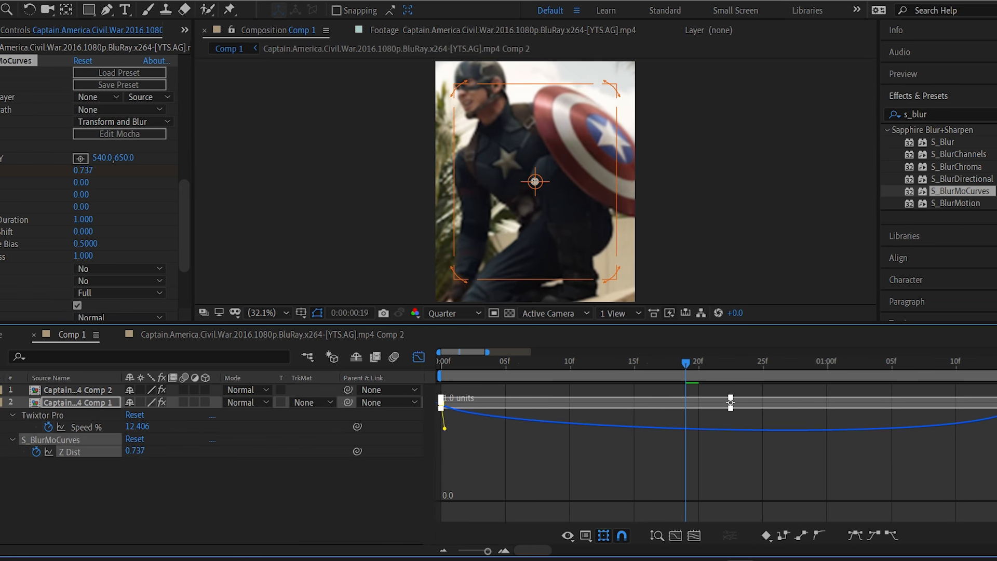
Step: Lower the Z Dist curve handle to deepen the arc to about 0.67 at 0:00:00:19
{"action": "left_click_drag", "start_coordinate": [445, 430], "coordinate": [445, 447]}
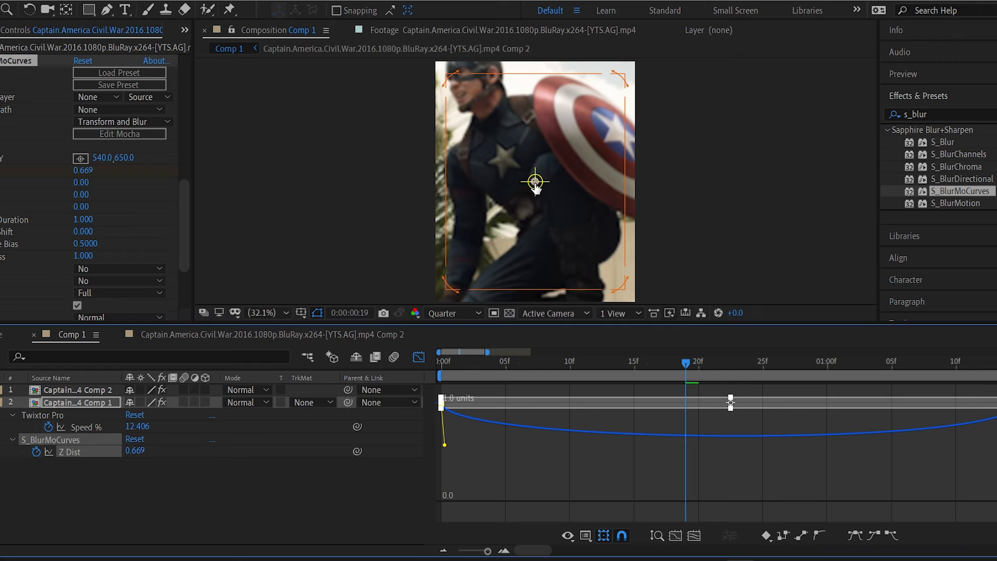
{"action": "left_click", "coordinate": [419, 357]}
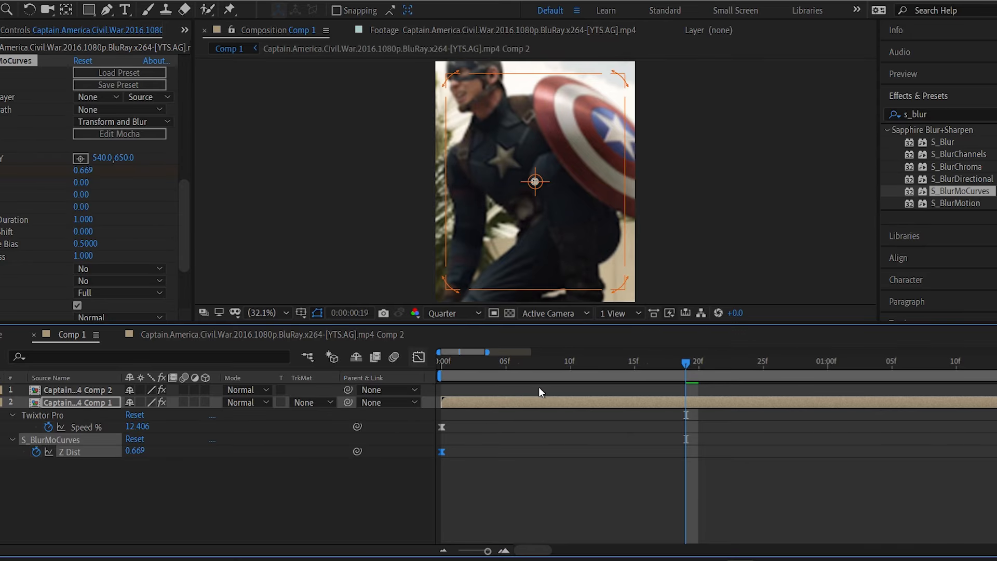
{"action": "key", "text": "u"}
Step: Save the project and preview both clips from the start of the composition
{"action": "left_click_drag", "start_coordinate": [492, 549], "coordinate": [479, 551]}
{"action": "left_click_drag", "start_coordinate": [477, 364], "coordinate": [441, 364]}
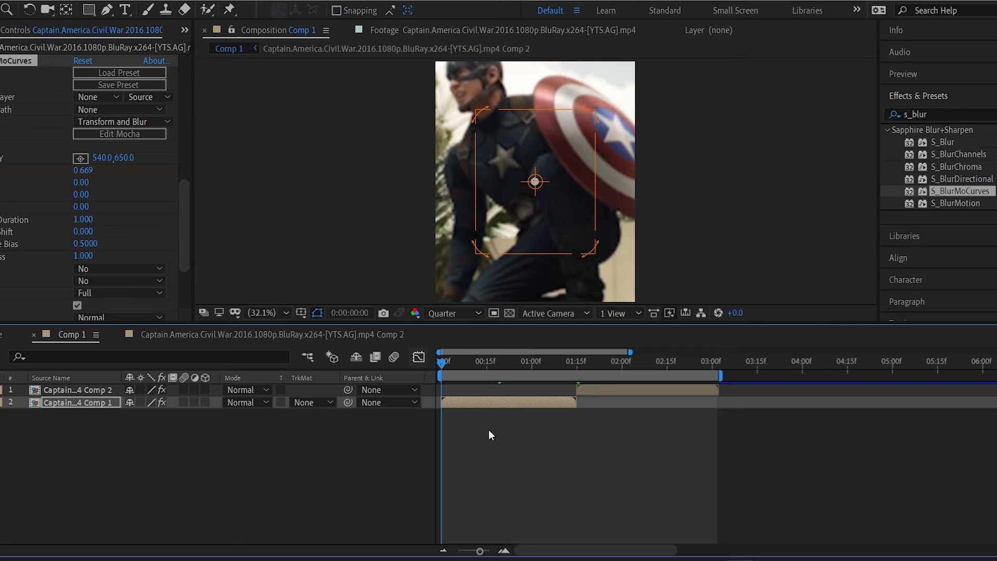
{"action": "left_click", "coordinate": [491, 442]}
{"action": "key", "text": "ctrl+s"}
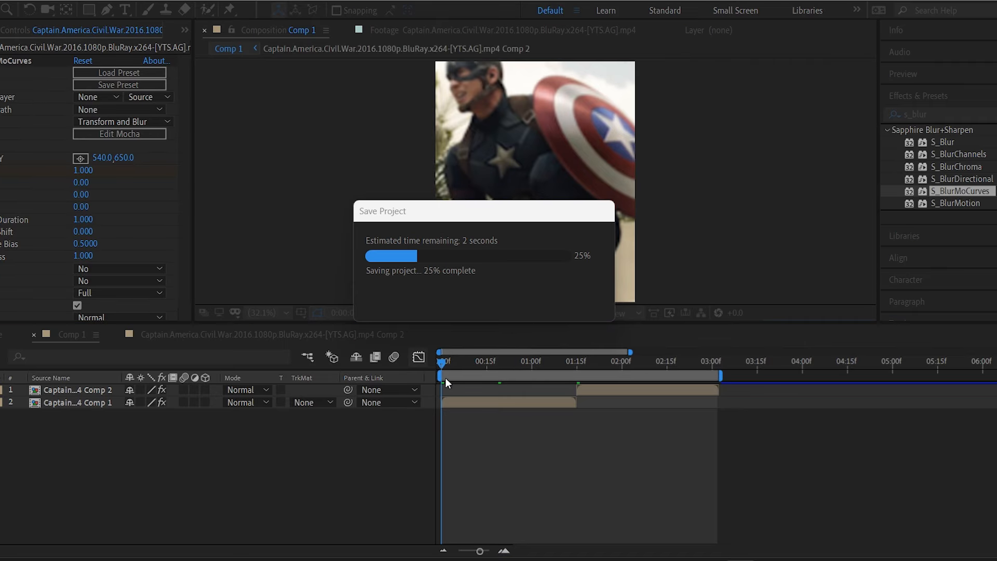
{"action": "key", "text": "space"}
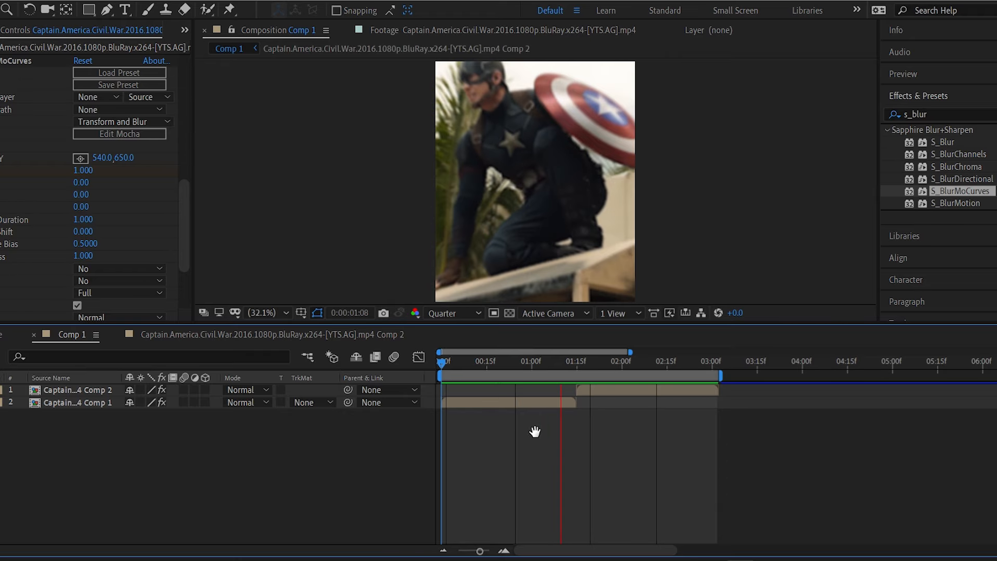
{"action": "key", "text": "space"}
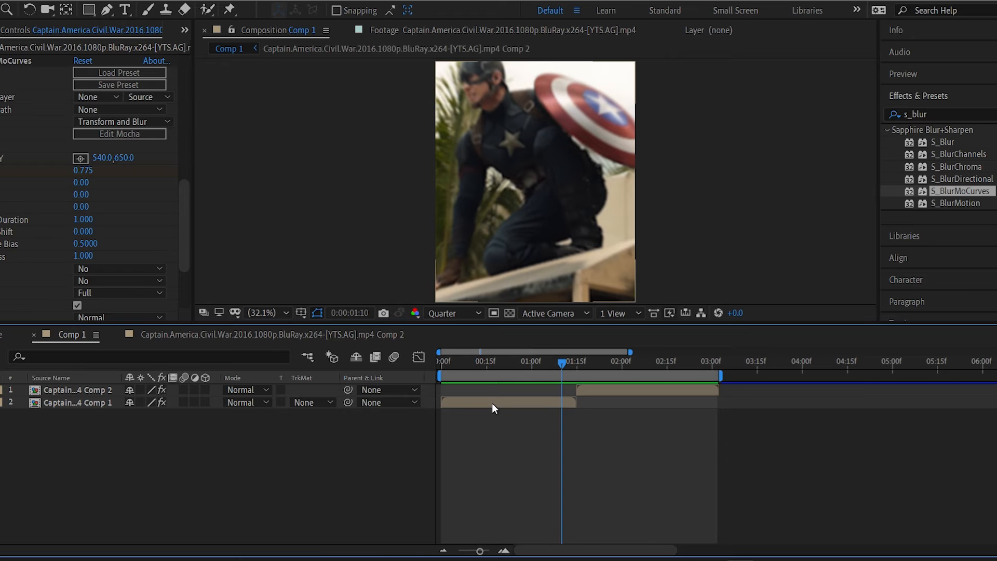
Step: Copy the first clip's S_BlurMoCurves to the second clip at 0:00:01:15 and move its center point up toward the figure's head
{"action": "left_click", "coordinate": [13, 64]}
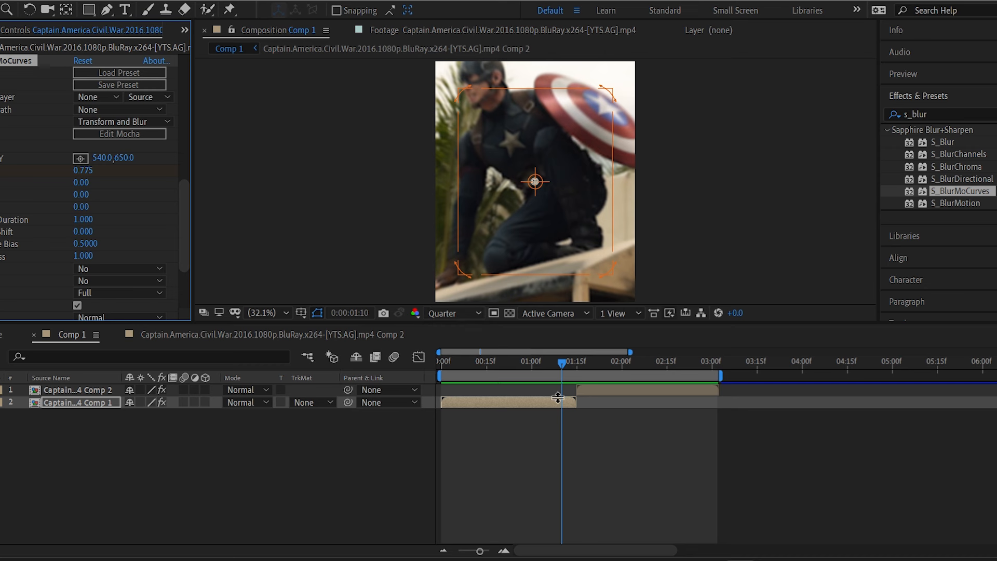
{"action": "left_click", "coordinate": [598, 390]}
{"action": "key", "text": "i"}
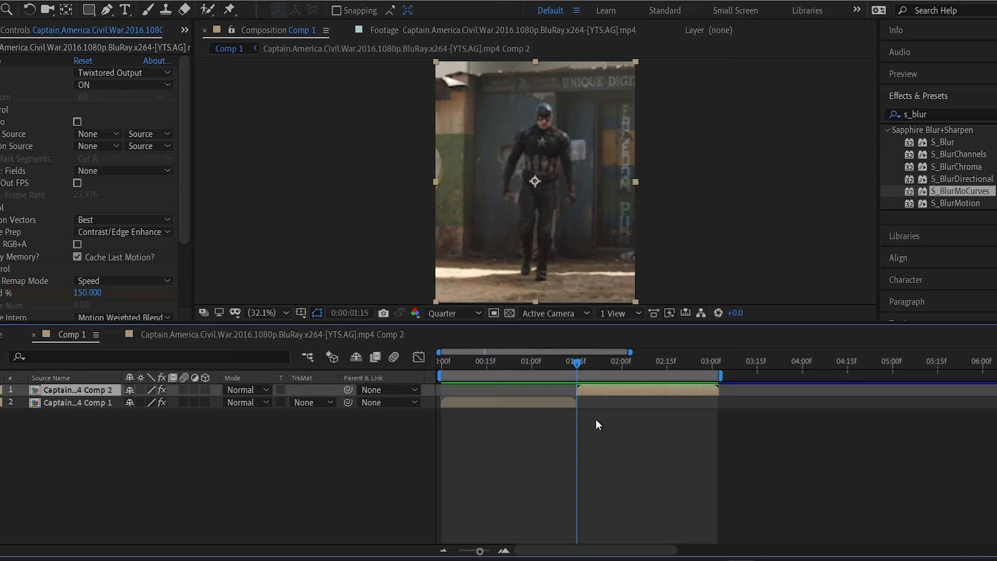
{"action": "key", "text": "ctrl+v"}
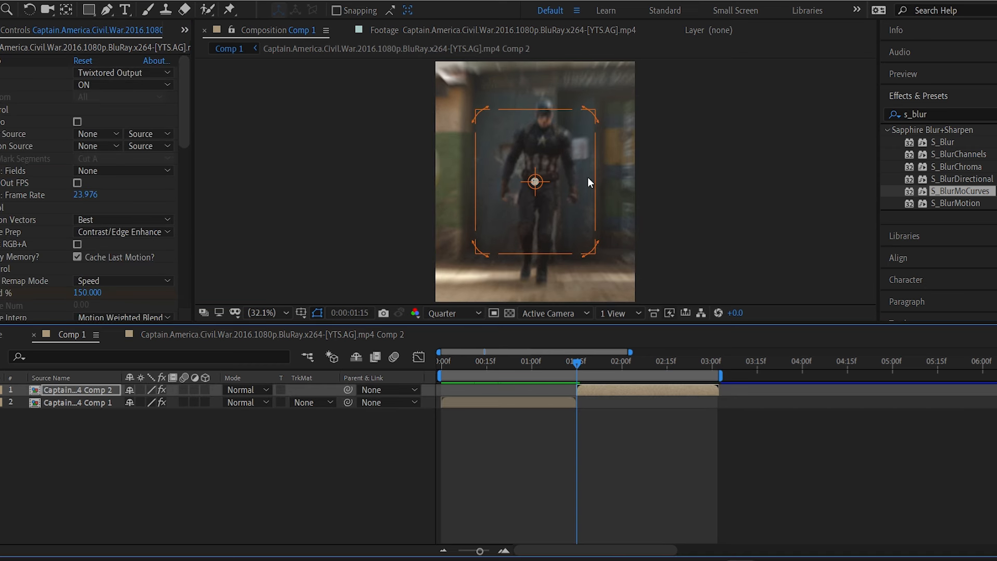
{"action": "left_click_drag", "start_coordinate": [535, 182], "coordinate": [541, 133]}
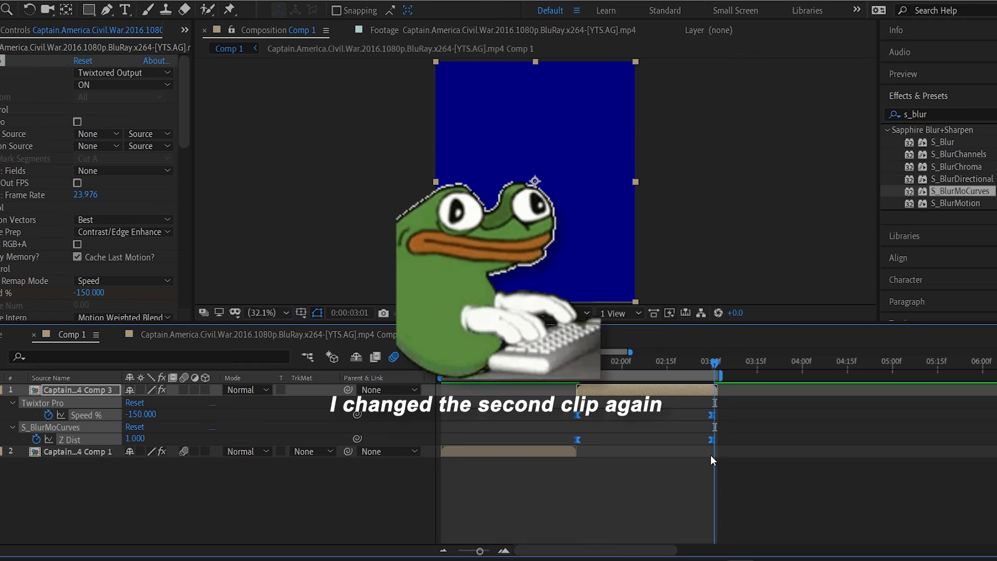
Step: Move the second clip's last Speed % and Z Dist keyframes to the clip's end and shift the S_BlurMoCurves center onto the face
{"action": "left_click_drag", "start_coordinate": [710, 438], "coordinate": [718, 440]}
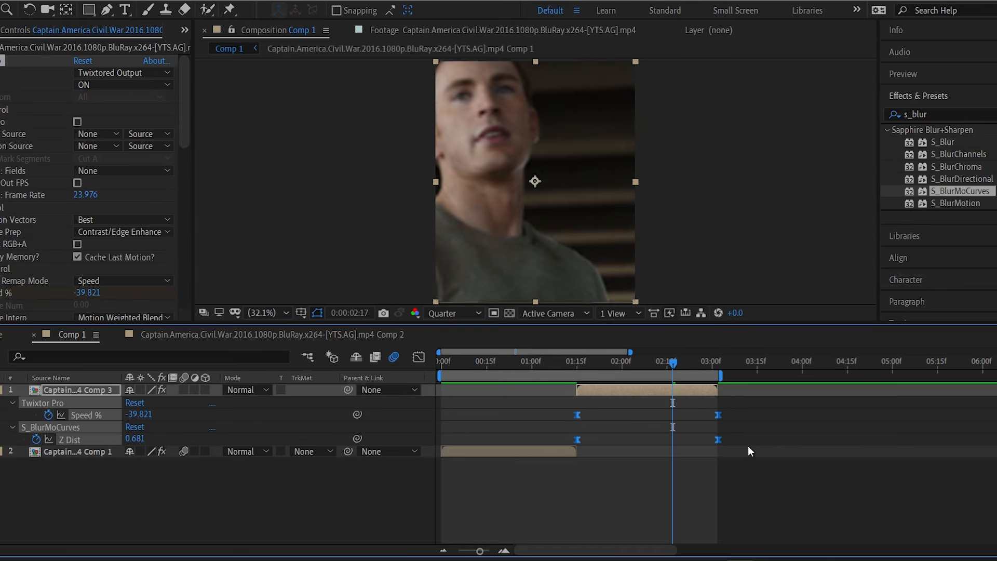
{"action": "left_click_drag", "start_coordinate": [534, 181], "coordinate": [497, 116]}
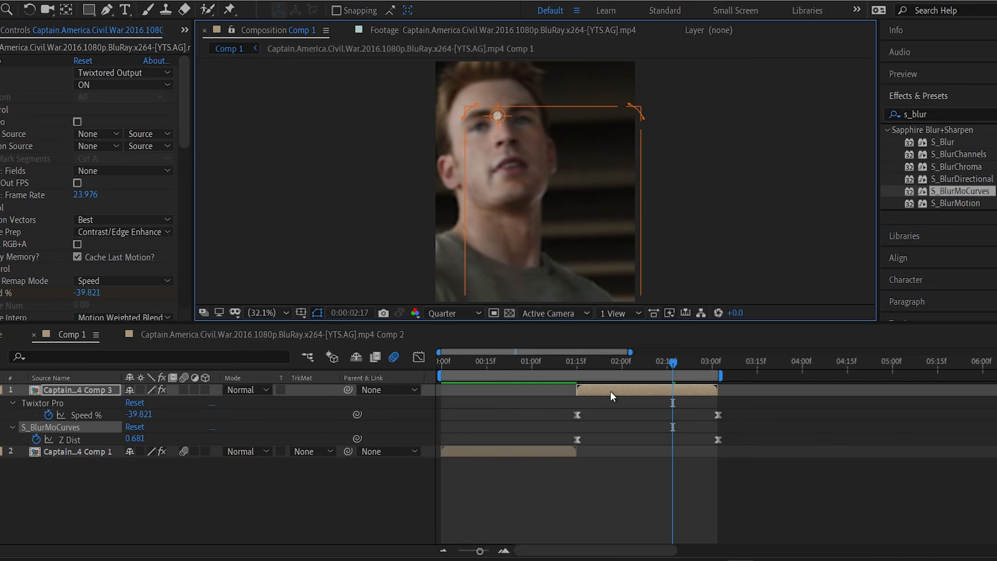
Step: Check the footage inside the Comp 3 precomp, and in Comp 1 move the S_BlurMoCurves center to the frame's horizontal middle, at forehead height
{"action": "double_click", "coordinate": [611, 391]}
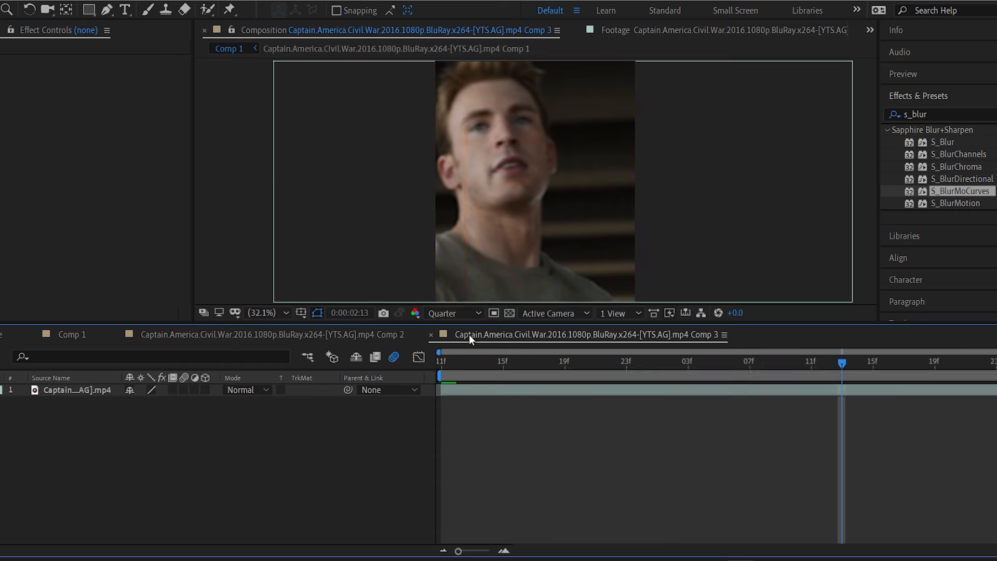
{"action": "left_click", "coordinate": [493, 394]}
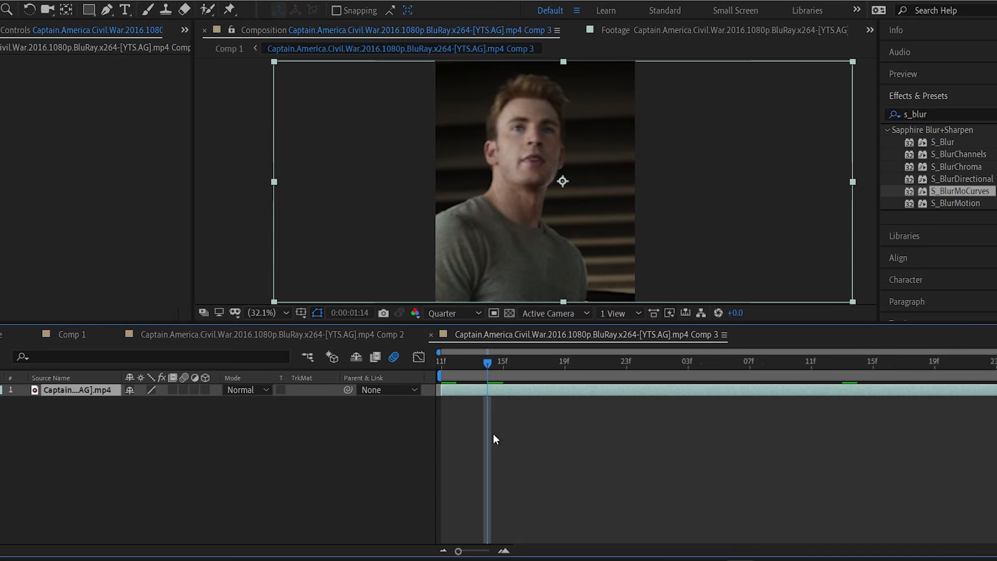
{"action": "left_click", "coordinate": [80, 335]}
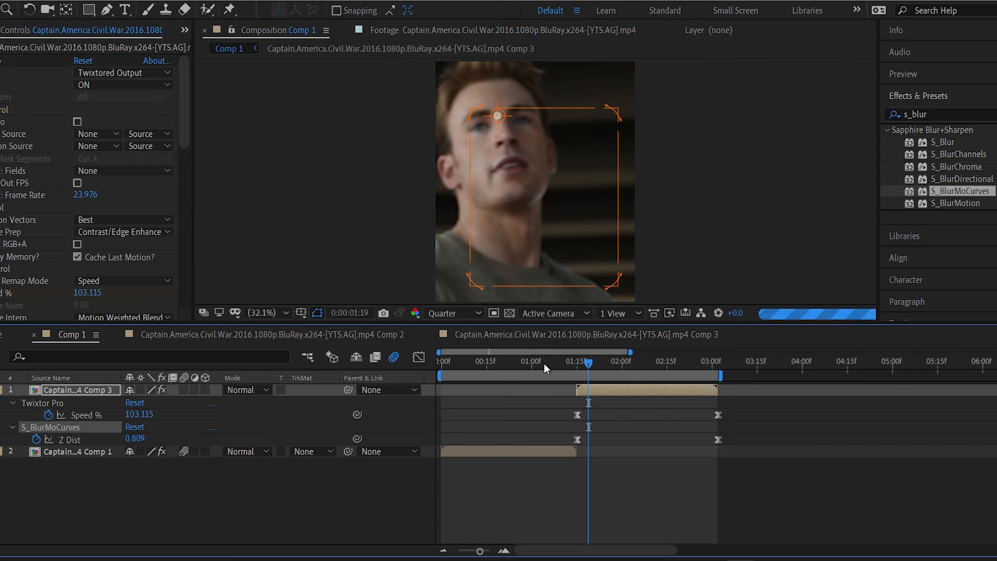
{"action": "left_click_drag", "start_coordinate": [497, 116], "coordinate": [536, 120]}
{"action": "key", "text": "u"}
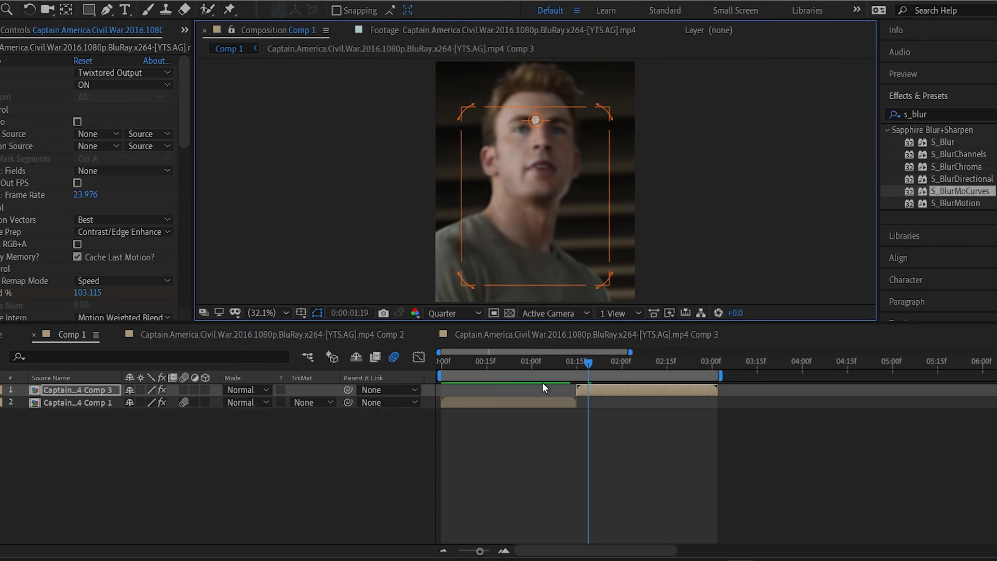
{"action": "key", "text": "space"}
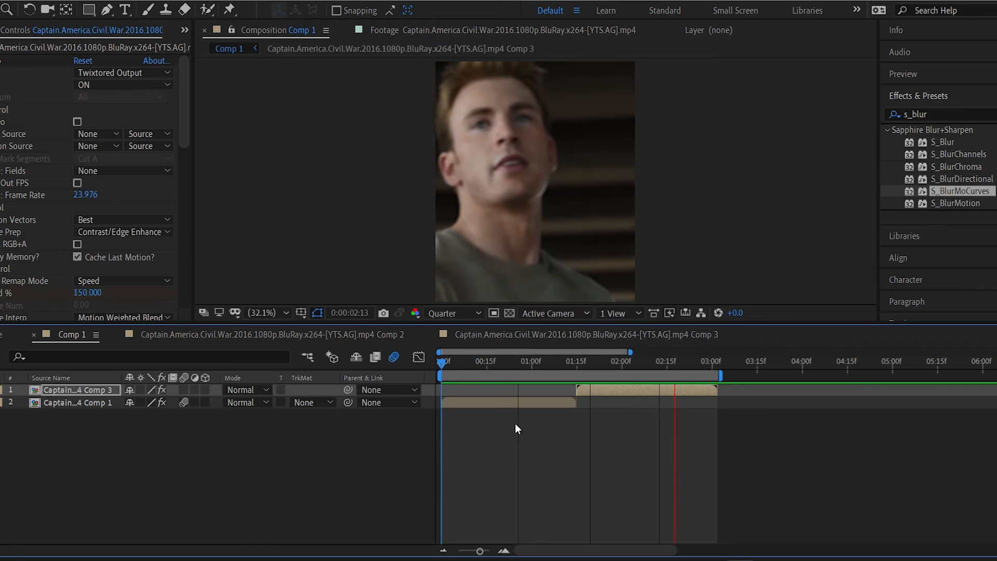
{"action": "key", "text": "space"}
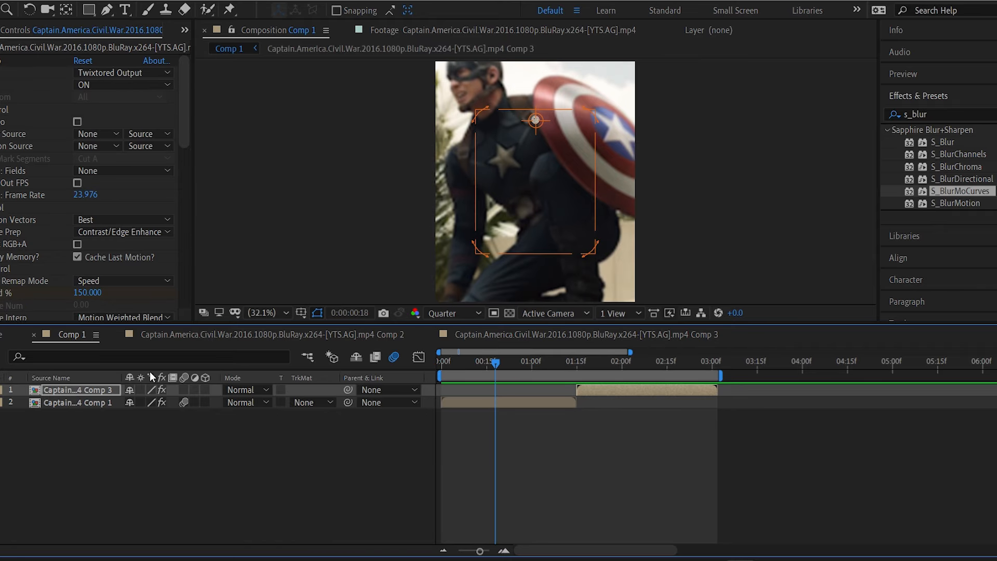
Step: Enable motion blur on the second clip and play back the saved project
{"action": "left_click", "coordinate": [184, 390]}
{"action": "key", "text": "ctrl+s"}
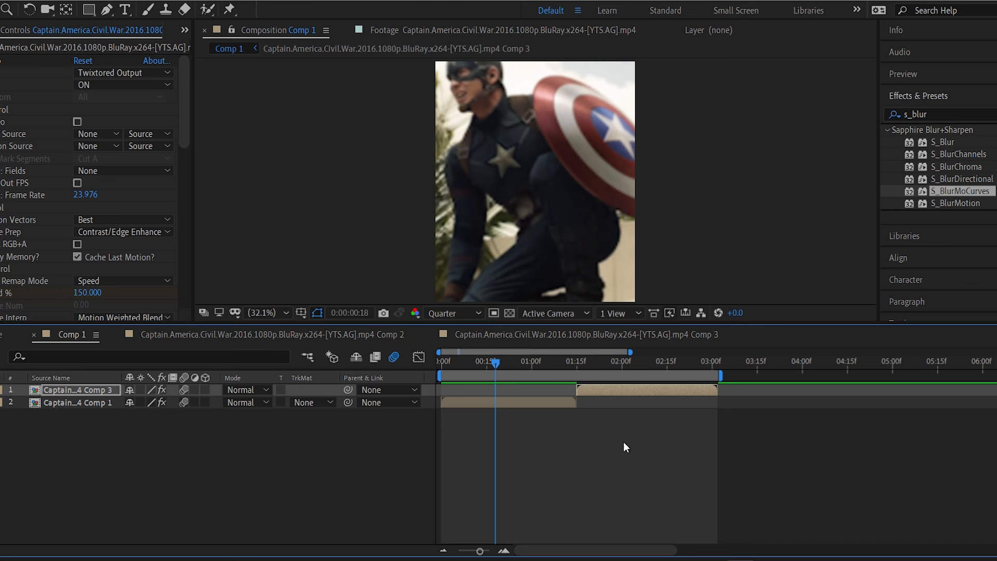
{"action": "key", "text": "space"}
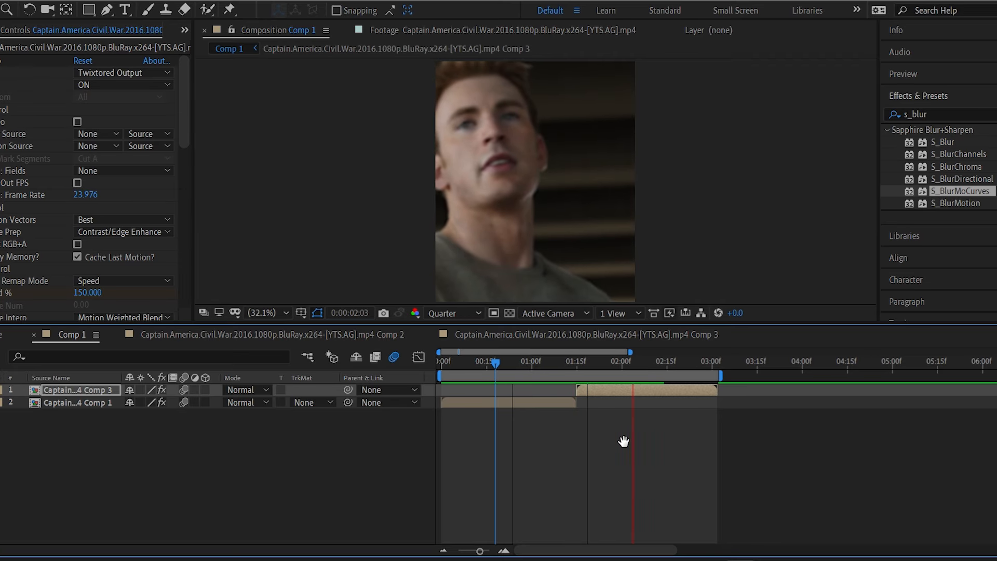
{"action": "key", "text": "space"}
Step: In the Comp 3 precomp, nudge the footage right to bring the face toward mid-frame, and check the clip transition in Comp 1
{"action": "double_click", "coordinate": [651, 388]}
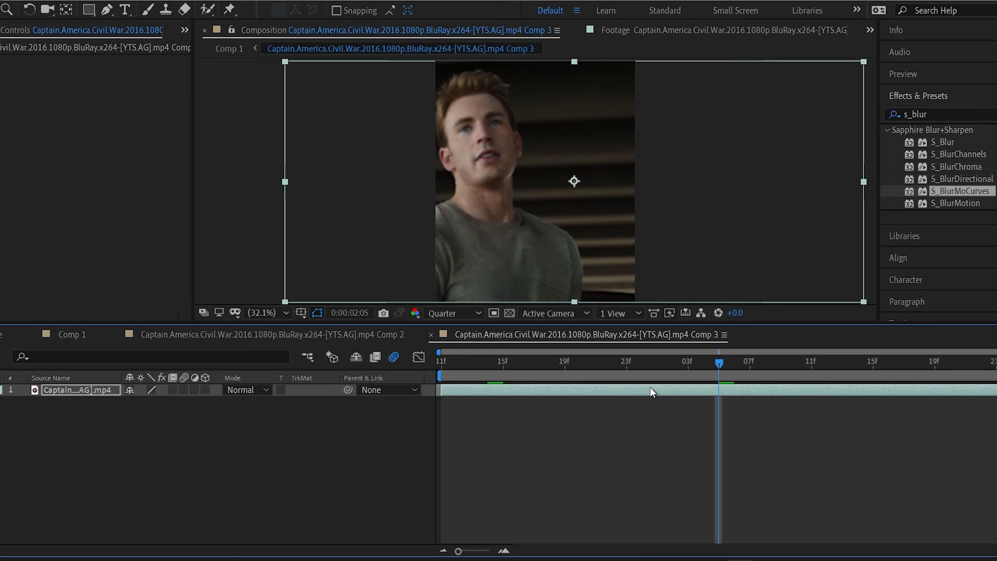
{"action": "key", "text": "shift+Right"}
{"action": "key", "text": "shift+Right"}
{"action": "key", "text": "shift+Right"}
{"action": "key", "text": "shift+Right"}
{"action": "key", "text": "shift+Right"}
{"action": "key", "text": "shift+Right"}
{"action": "key", "text": "shift+Right"}
{"action": "key", "text": "shift+Right"}
{"action": "key", "text": "shift+Right"}
{"action": "key", "text": "shift+Right"}
{"action": "key", "text": "shift+Right"}
{"action": "key", "text": "shift+Right"}
{"action": "key", "text": "shift+Right"}
{"action": "key", "text": "shift+Right"}
{"action": "key", "text": "shift+Right"}
{"action": "key", "text": "shift+Right"}
{"action": "key", "text": "shift+Right"}
{"action": "key", "text": "shift+Right"}
{"action": "key", "text": "shift+Right"}
{"action": "key", "text": "shift+Right"}
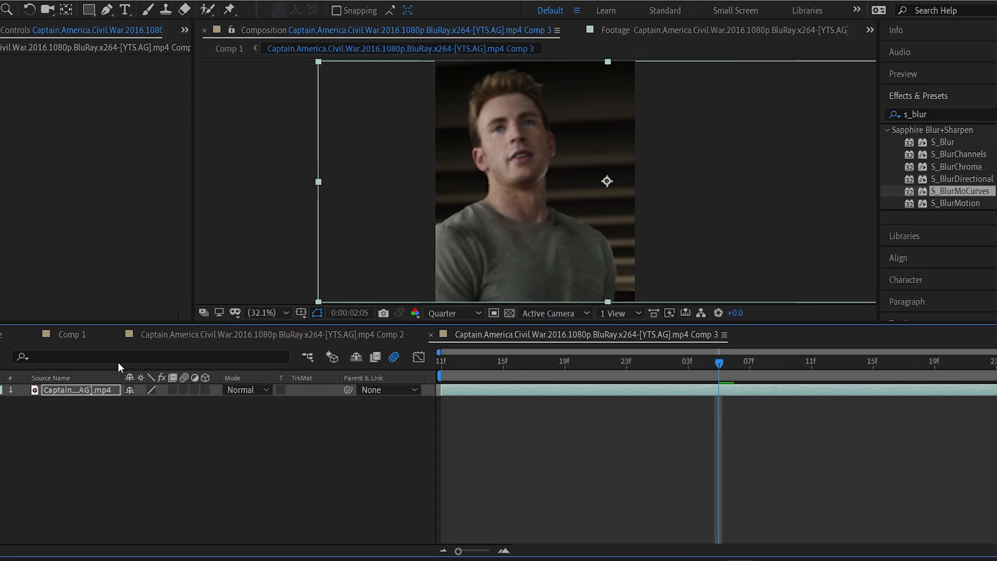
{"action": "left_click", "coordinate": [94, 342]}
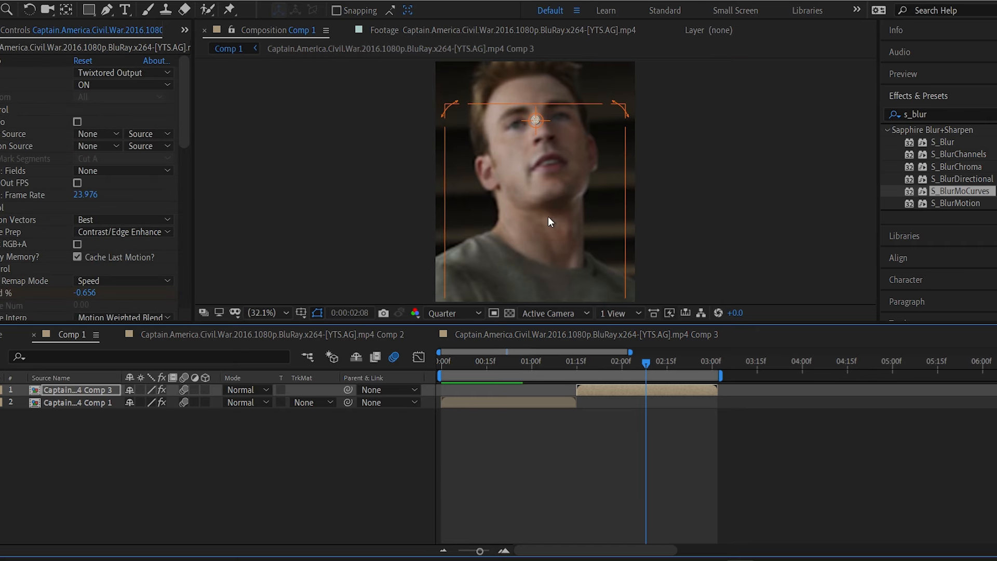
{"action": "left_click_drag", "start_coordinate": [582, 357], "coordinate": [553, 361]}
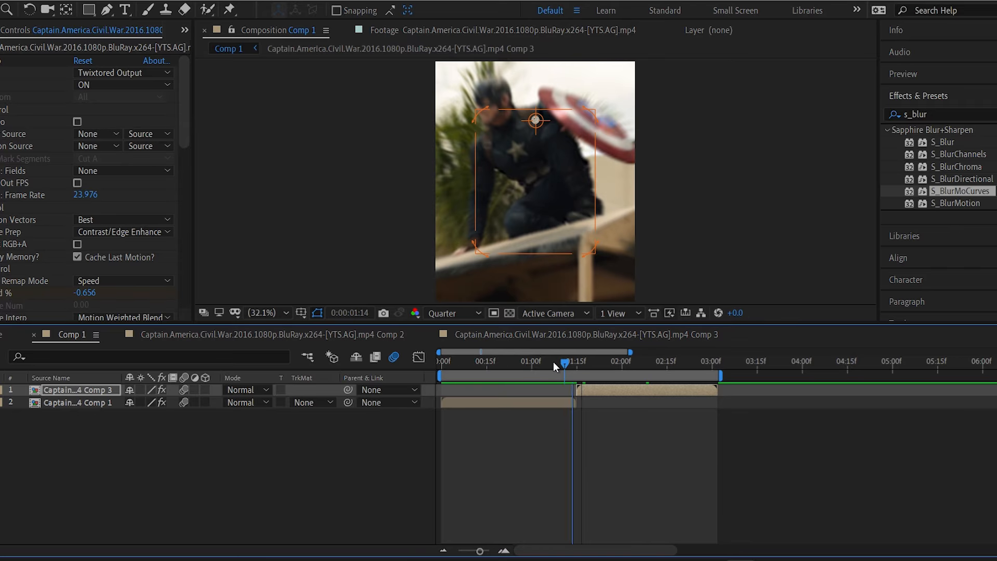